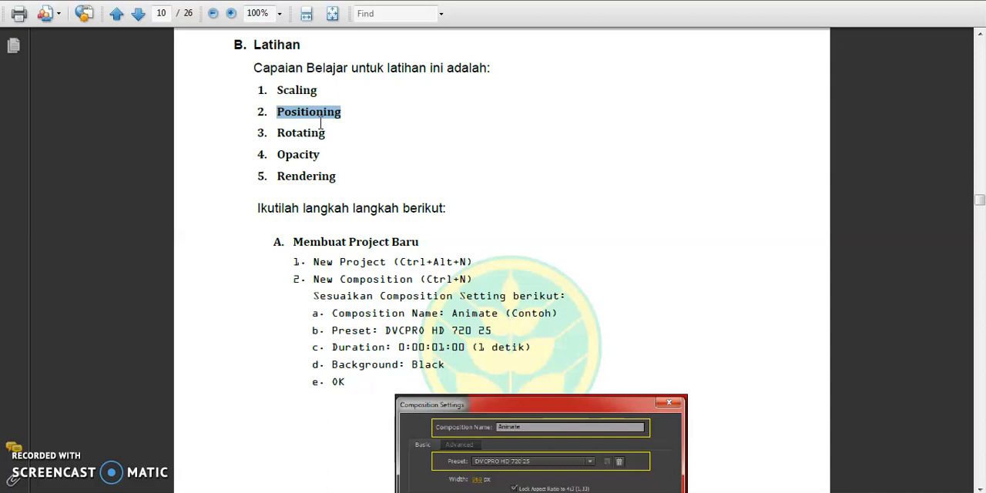
# Read the Rotating, Opacity and Rendering items in the exercise's list of learning outcomes.
pyautogui.moveTo(285, 132); pyautogui.dragTo(307, 134)
pyautogui.click(332, 137)
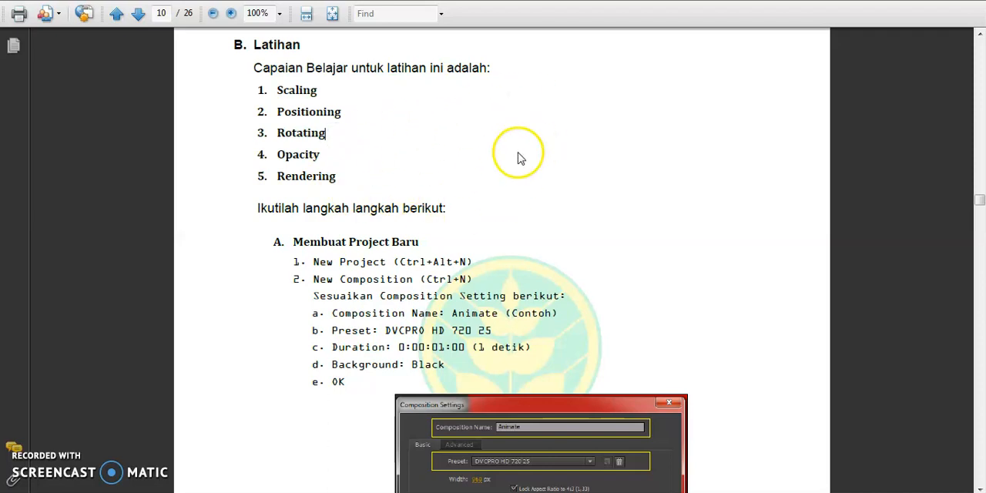
pyautogui.moveTo(297, 163); pyautogui.dragTo(323, 156)
pyautogui.click(316, 159)
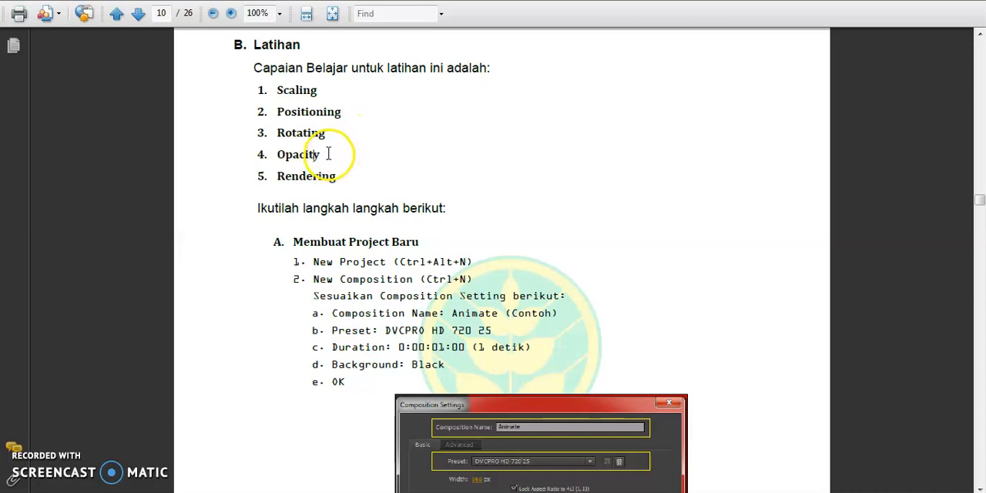
pyautogui.moveTo(279, 175); pyautogui.dragTo(341, 175)
pyautogui.click(336, 184)
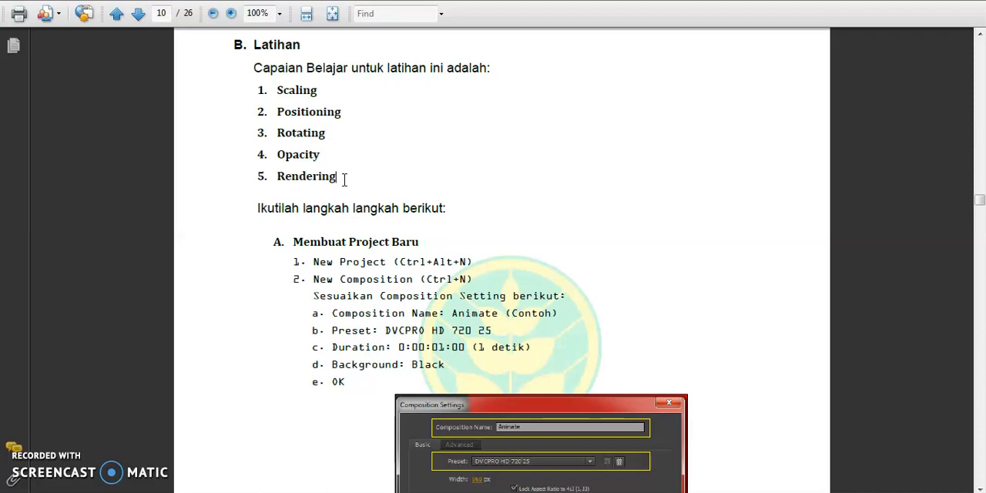
# Skim the first exercise's instructions on composition settings, the shape layer and the scale animation with Easy Ease.
pyautogui.scroll(-3, 345, 180)
pyautogui.moveTo(268, 137); pyautogui.dragTo(400, 292)
pyautogui.scroll(-6, 421, 248)
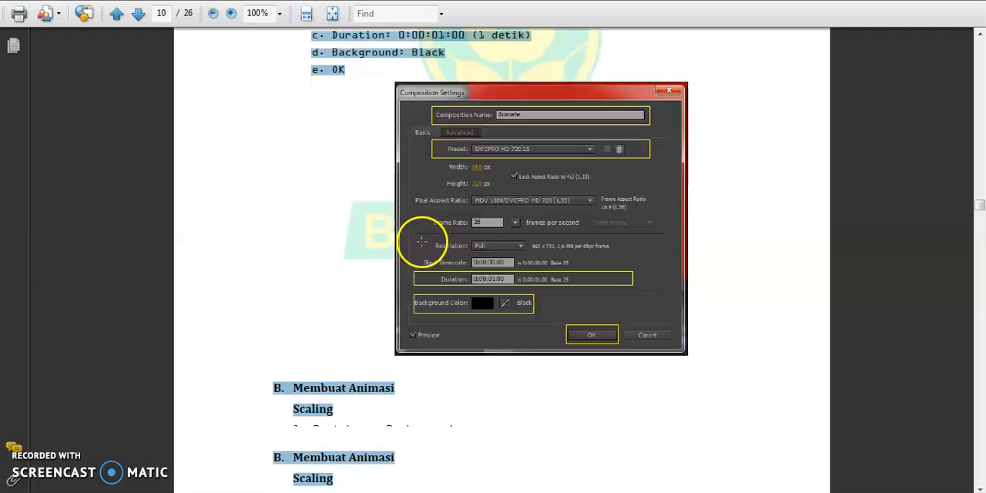
pyautogui.scroll(-2, 402, 211)
pyautogui.click(363, 222)
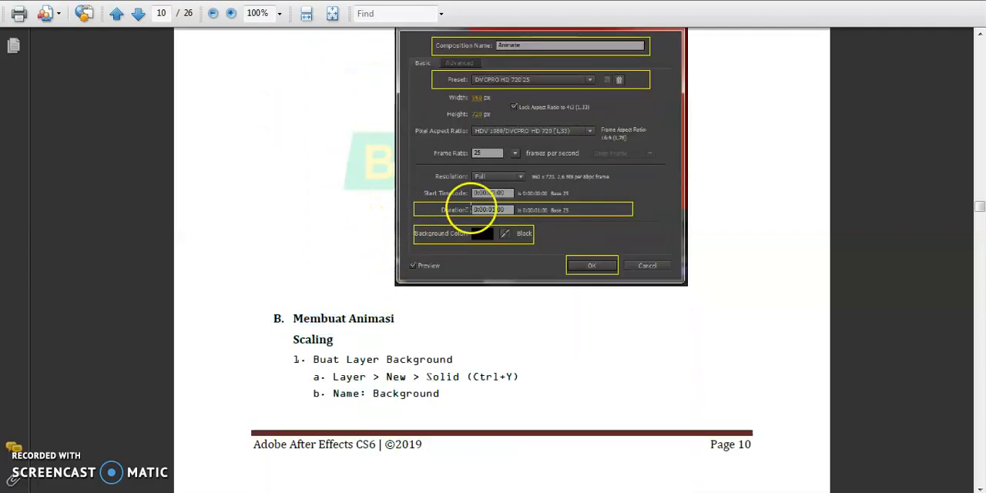
pyautogui.scroll(2, 473, 185)
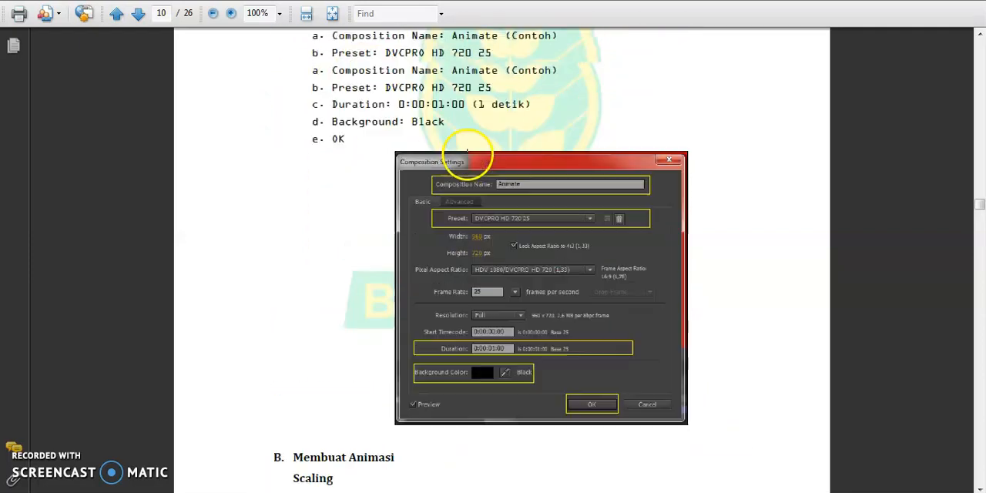
pyautogui.scroll(2, 460, 159)
pyautogui.scroll(-15, 432, 162)
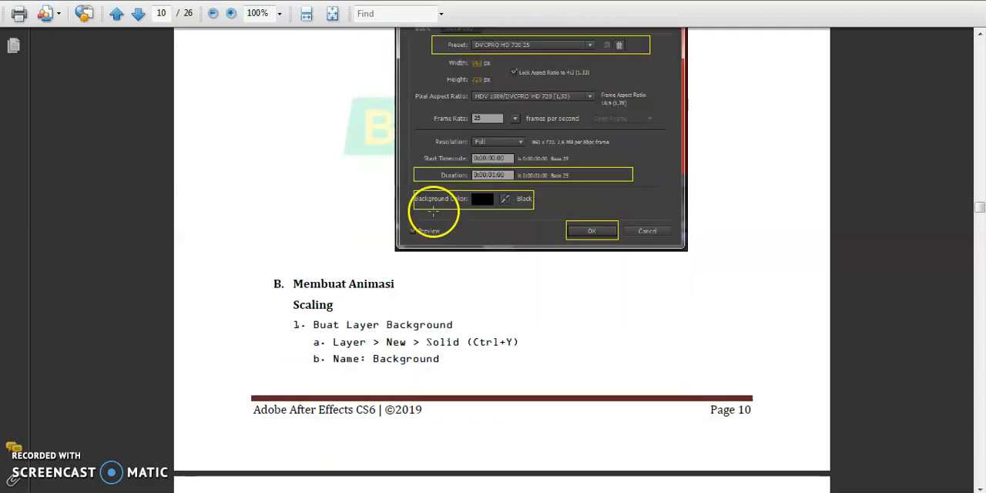
pyautogui.scroll(-18, 550, 203)
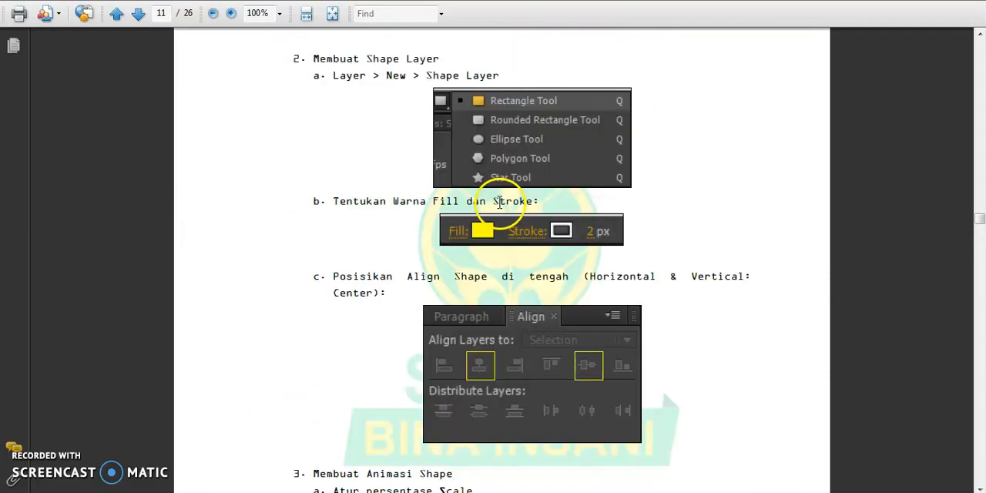
pyautogui.scroll(-19, 490, 202)
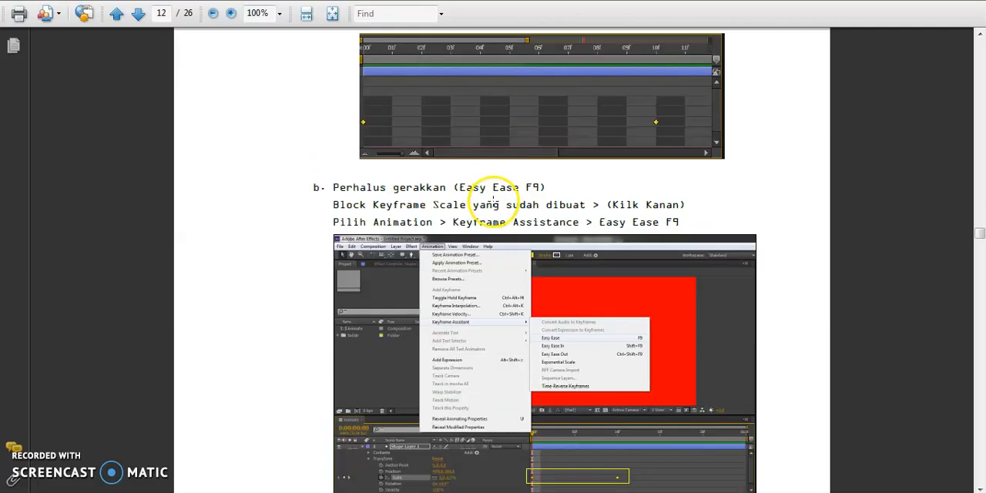
# Page through the rest of the handout, from the preview modes and the Light Sweep Effect exercise to the final rendering page.
pyautogui.press('Right')
pyautogui.press('Right')
pyautogui.press('Right')
pyautogui.press('Right')
pyautogui.press('Right')
pyautogui.press('Right')
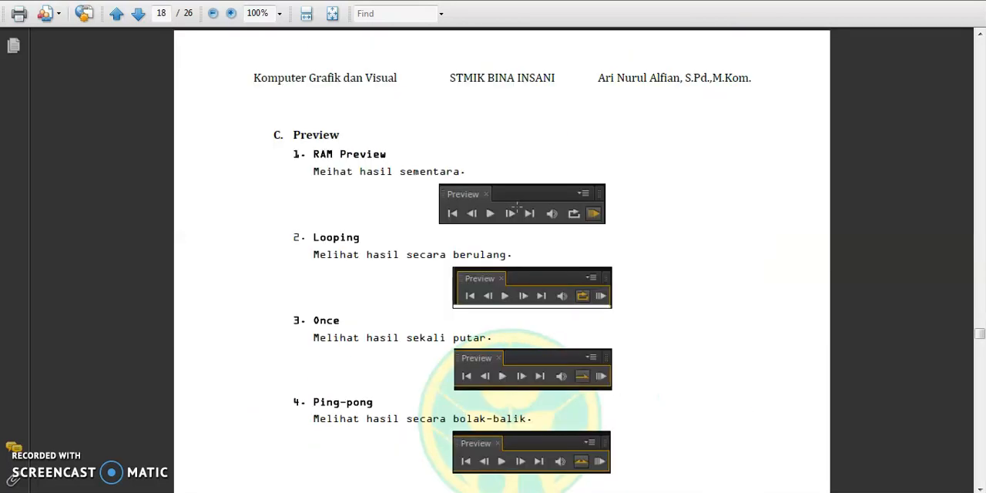
pyautogui.press('Right')
pyautogui.press('Right')
pyautogui.press('Right')
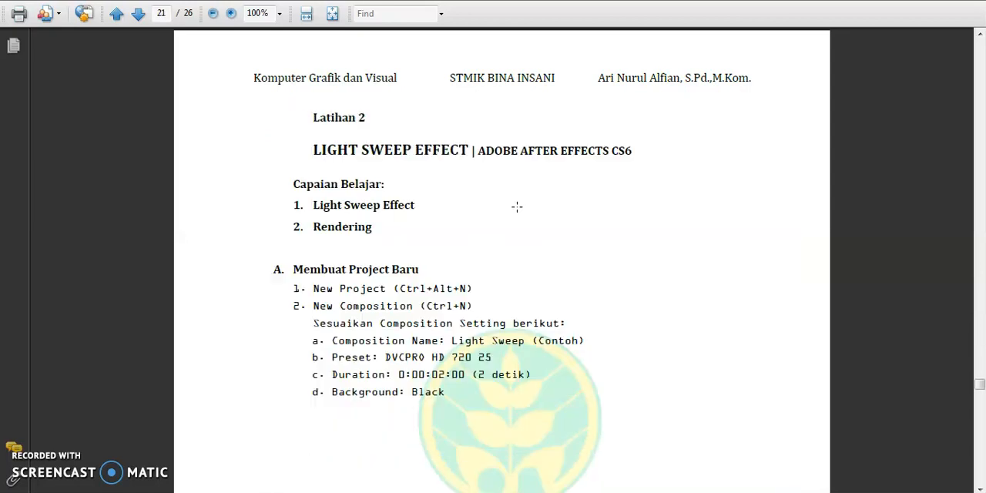
pyautogui.press('Right')
pyautogui.press('Right')
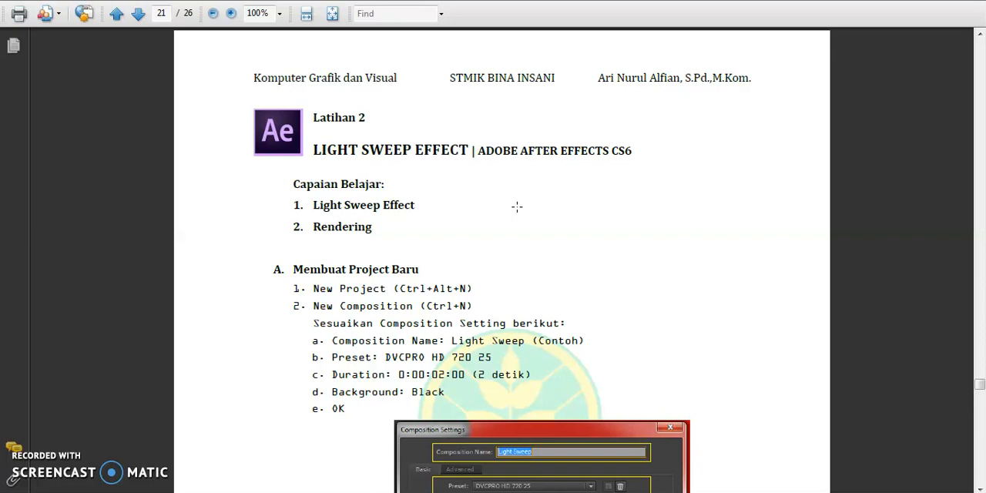
pyautogui.press('Right')
pyautogui.press('Right')
pyautogui.press('Right')
pyautogui.press('Right')
pyautogui.press('Right')
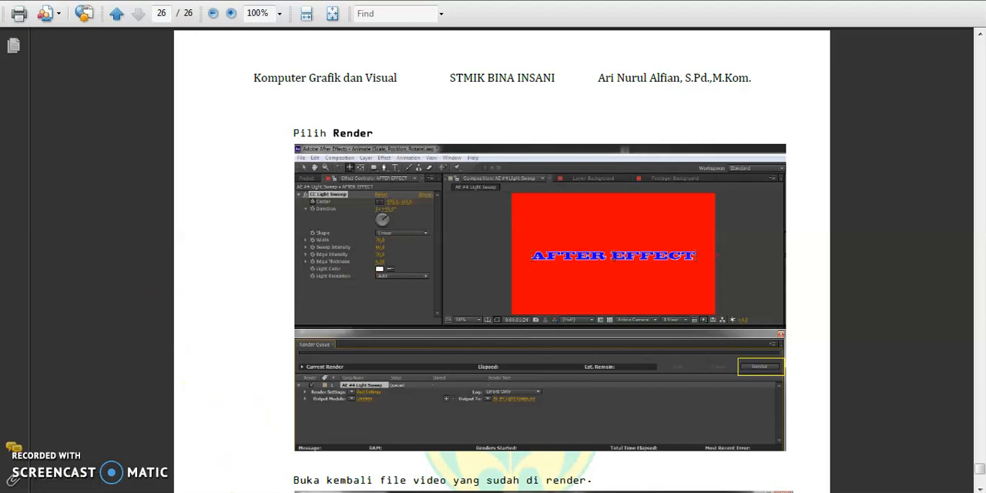
# Switch to the Pertemuan 9 folder, select KGV #9 - Pengenalan AE CS6.mp4, and minimize the folder window.
pyautogui.hotkey('alt', 'Tab')
pyautogui.click(453, 132)
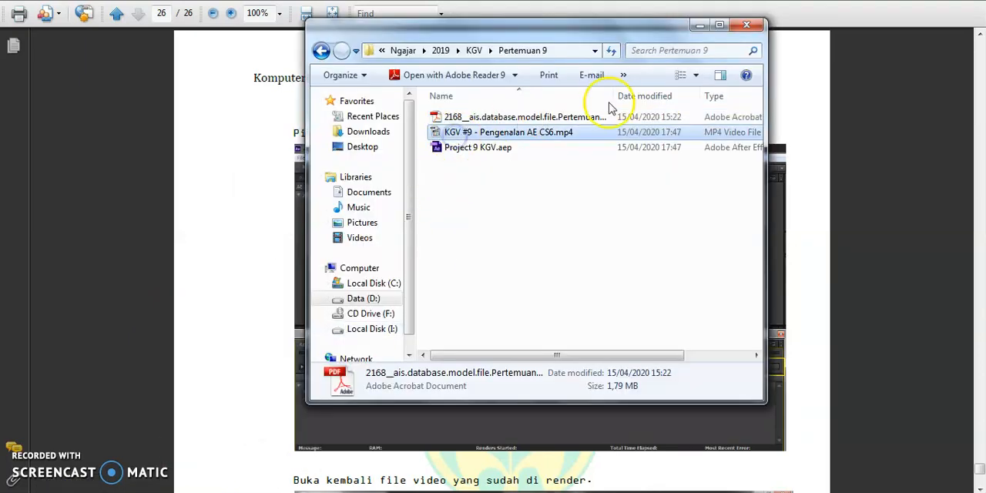
pyautogui.click(702, 24)
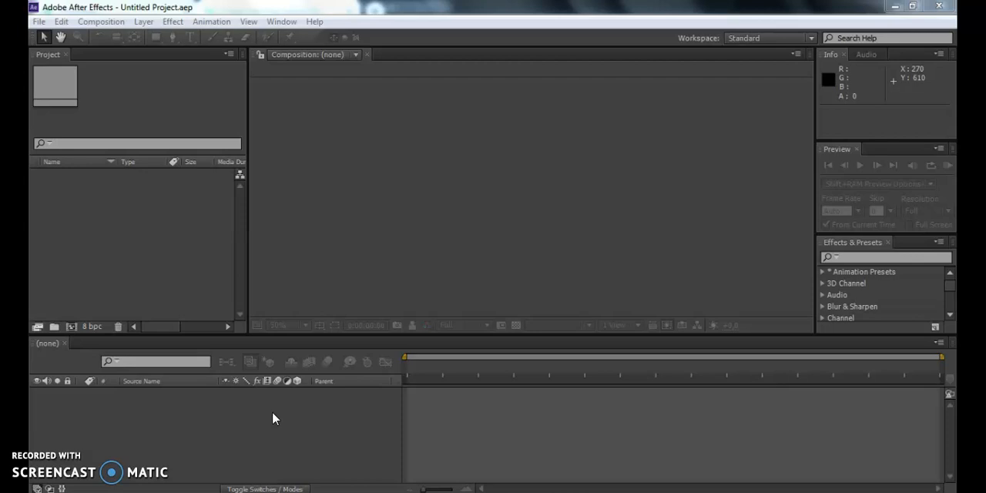
# In After Effects, examine the available commands for files and importing, editing, compositions, layers, effects and animation.
pyautogui.click(160, 74)
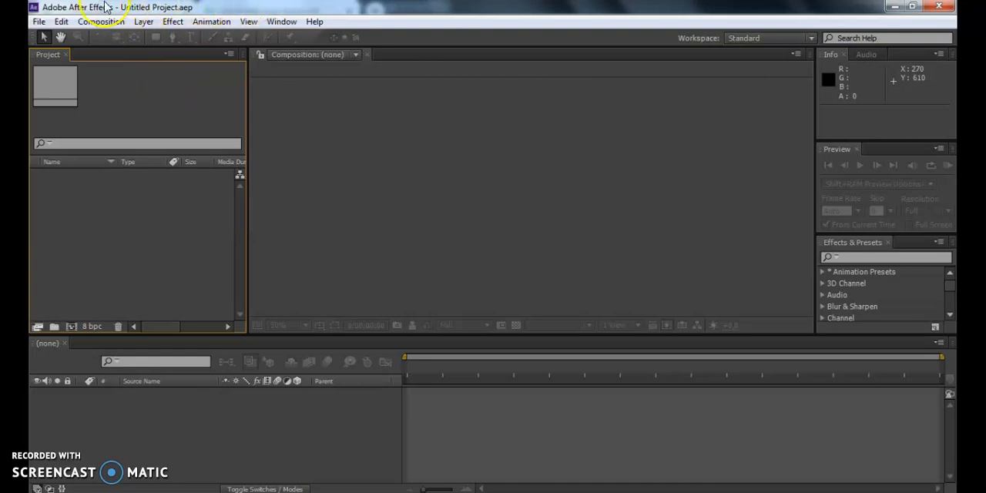
pyautogui.click(39, 22)
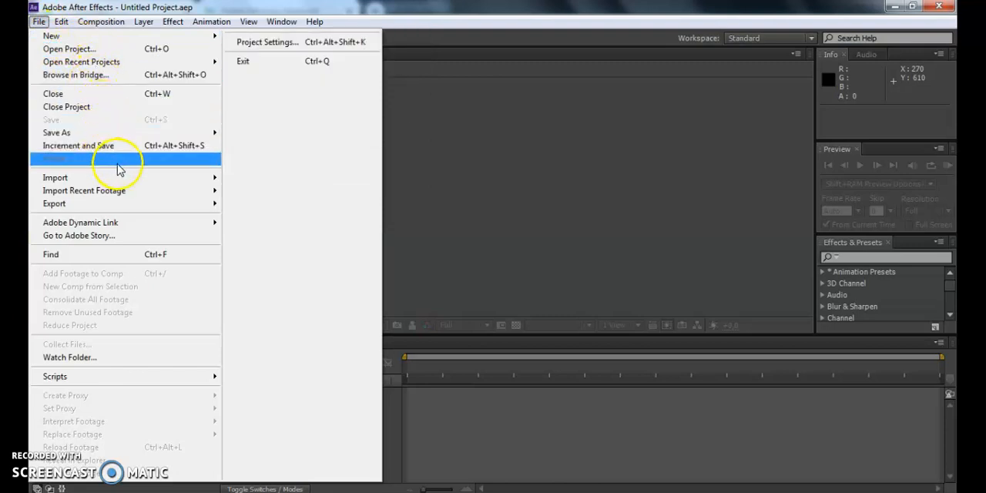
pyautogui.moveTo(120, 179)
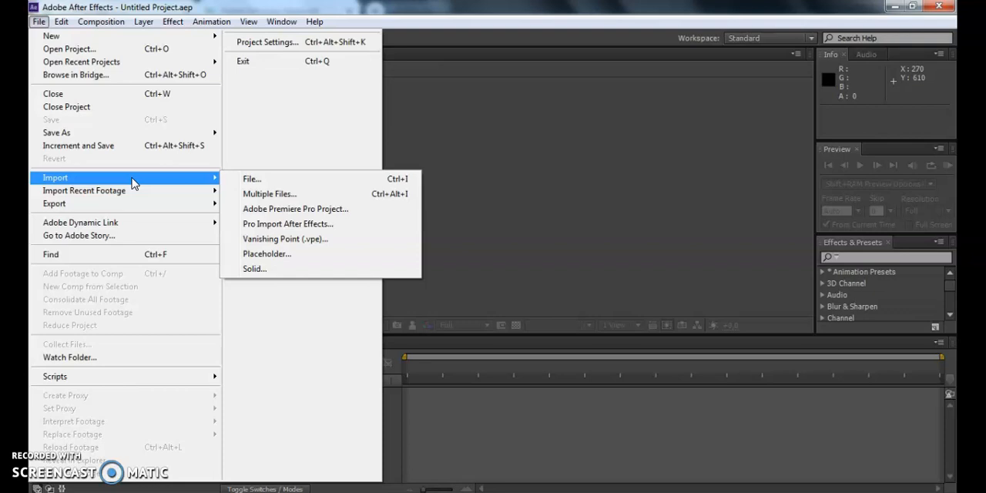
pyautogui.moveTo(149, 203)
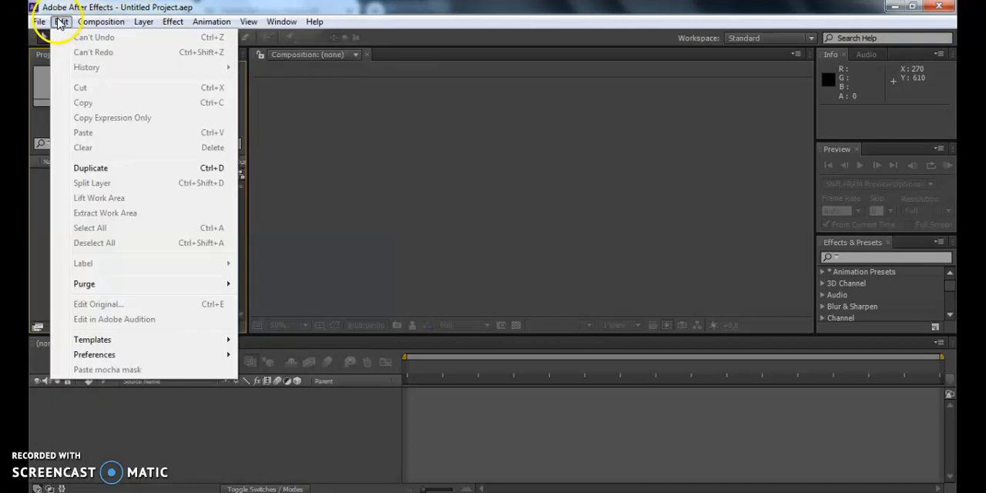
pyautogui.moveTo(101, 21)
pyautogui.moveTo(61, 23)
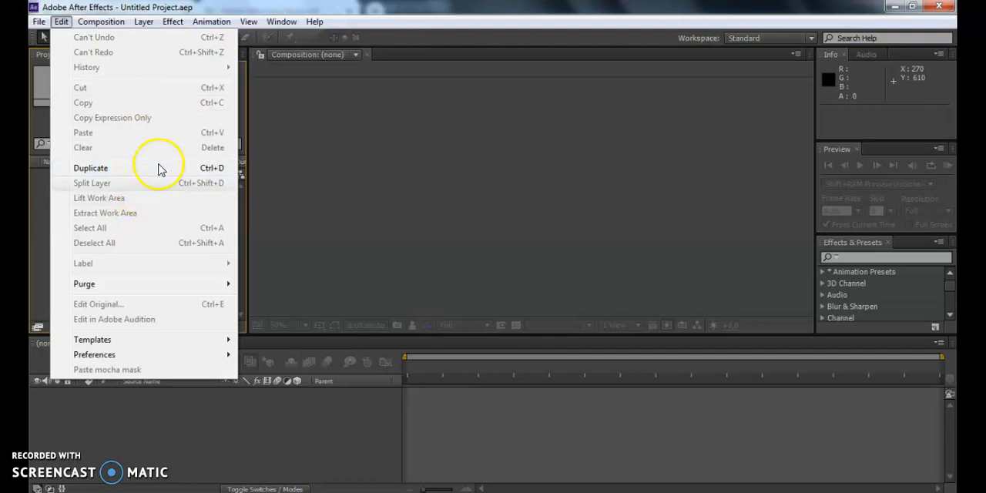
pyautogui.click(101, 21)
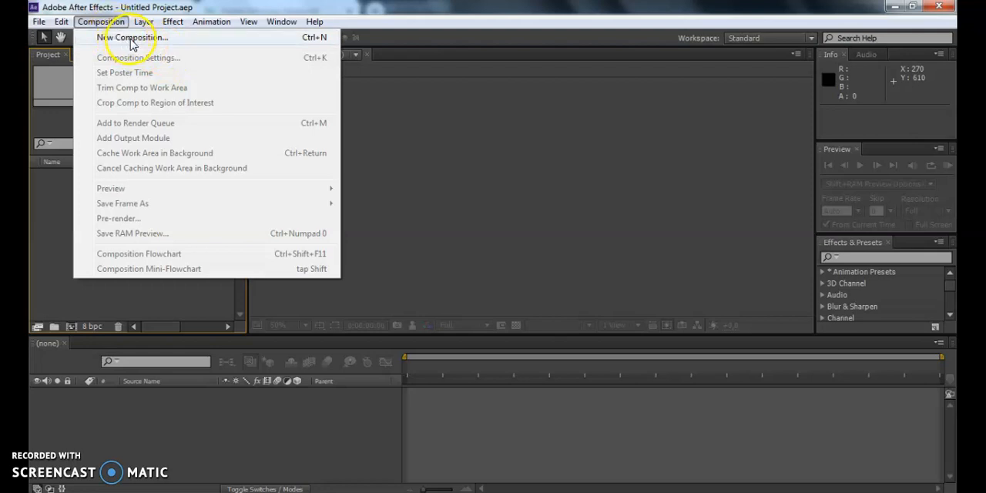
pyautogui.moveTo(172, 23)
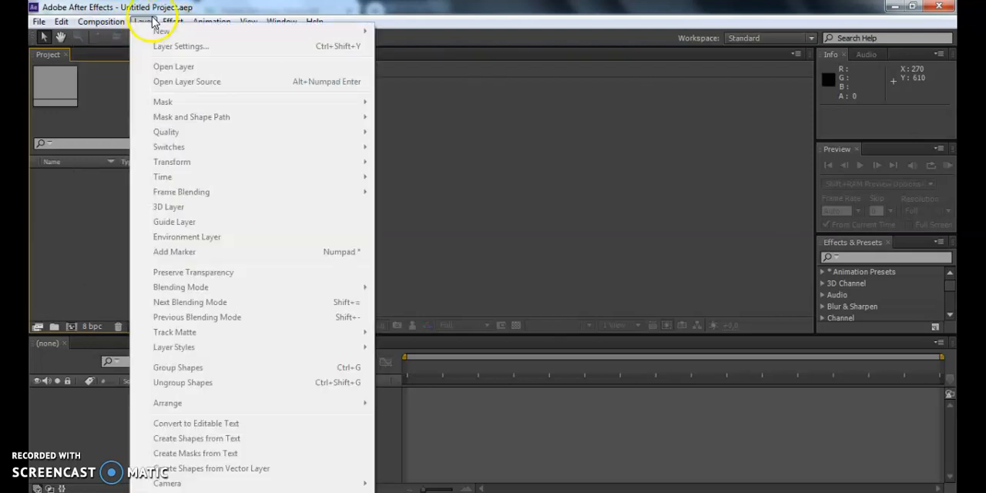
pyautogui.moveTo(278, 24)
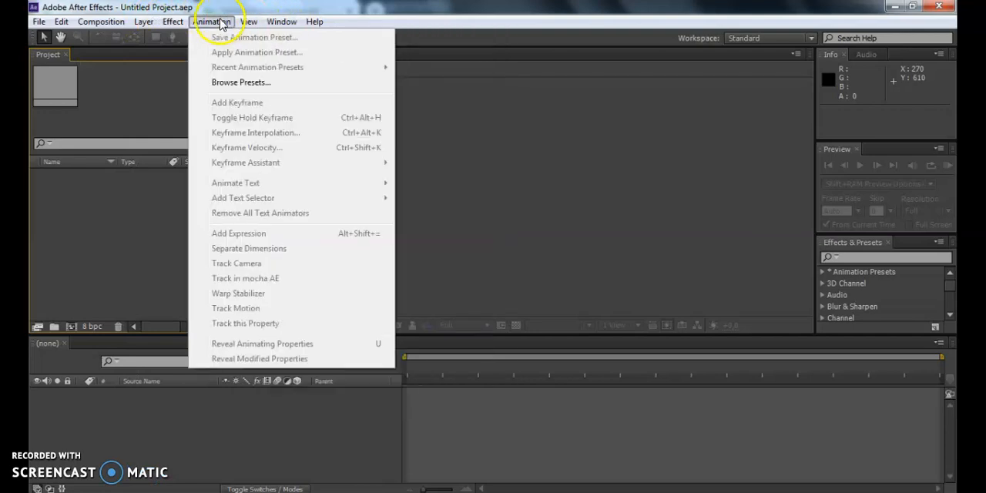
pyautogui.click(185, 22)
pyautogui.click(186, 23)
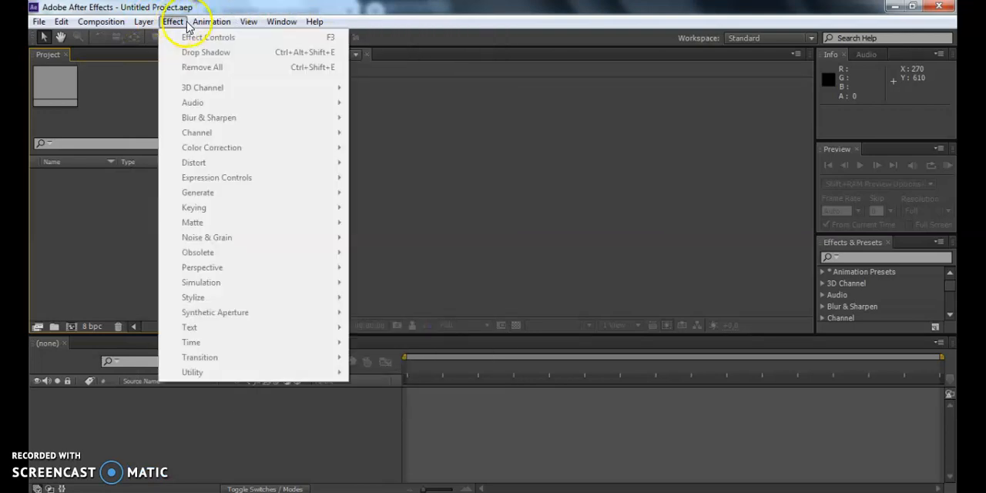
pyautogui.moveTo(210, 26)
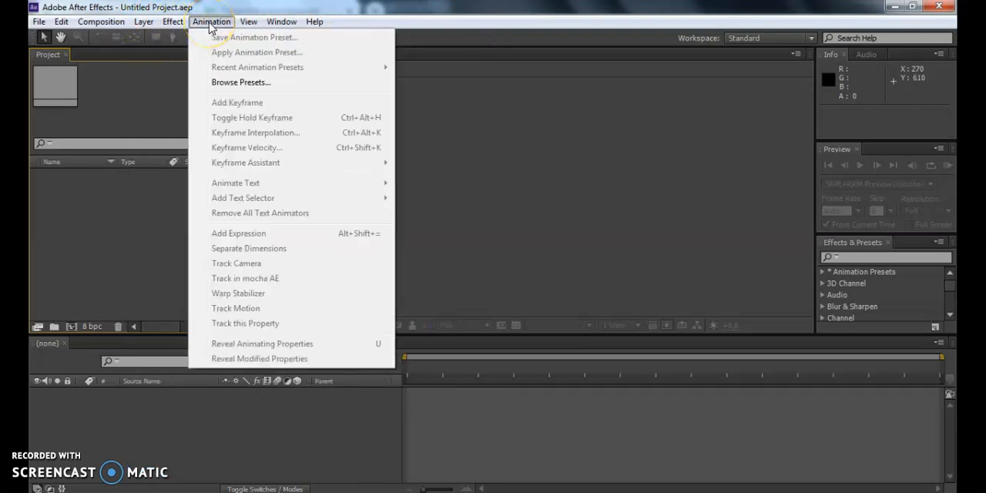
# Show the Align panel in the workspace.
pyautogui.moveTo(252, 29)
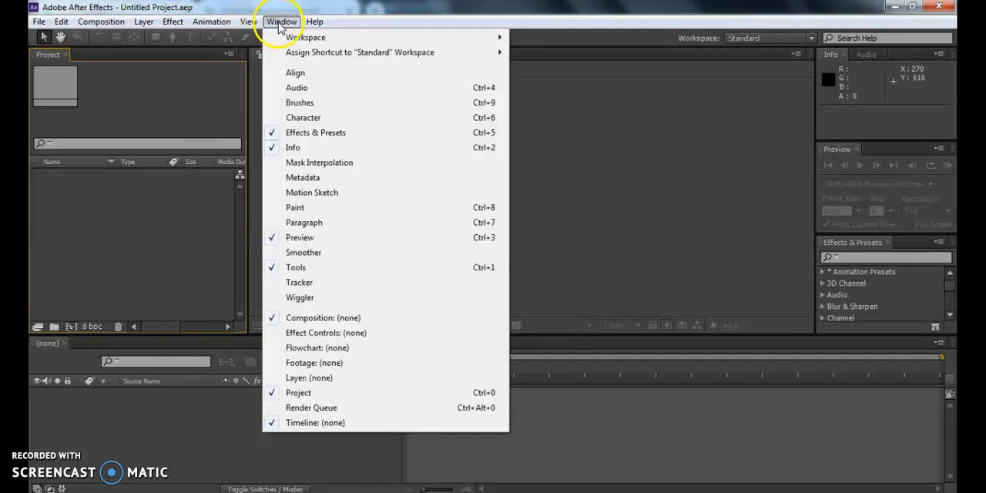
pyautogui.click(316, 73)
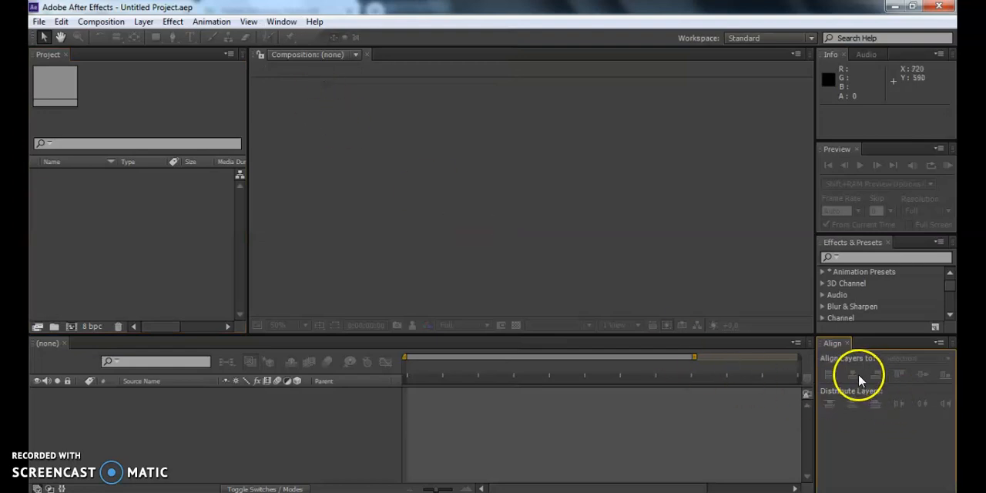
pyautogui.click(923, 376)
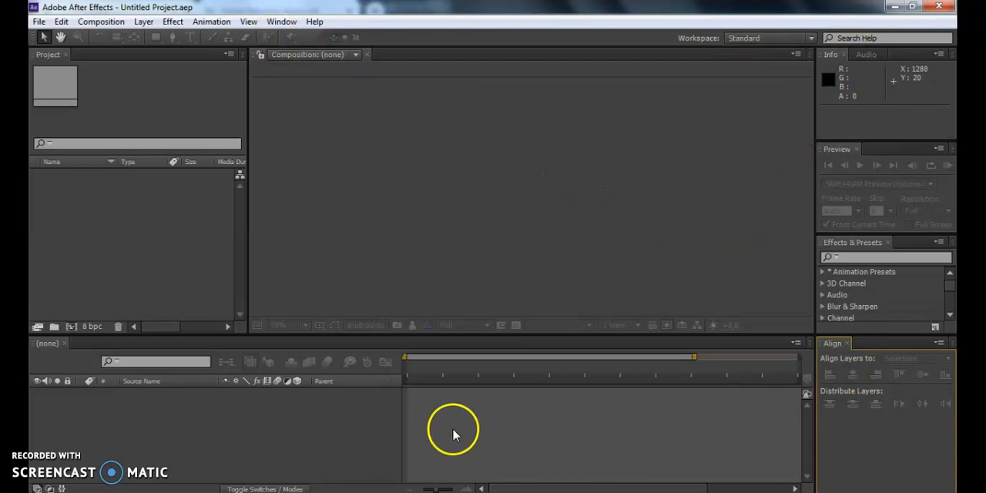
# Reset the Standard workspace to its original panel layout.
pyautogui.click(280, 22)
pyautogui.moveTo(286, 36)
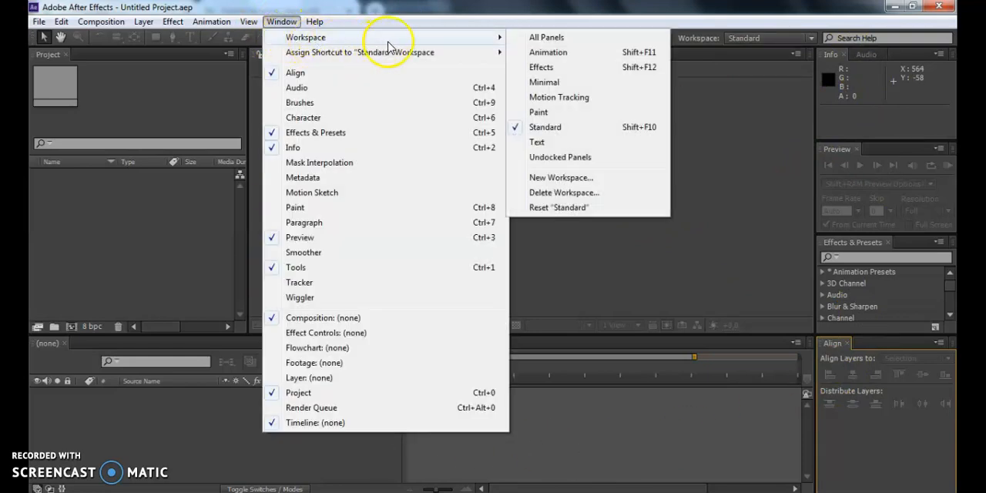
pyautogui.click(573, 209)
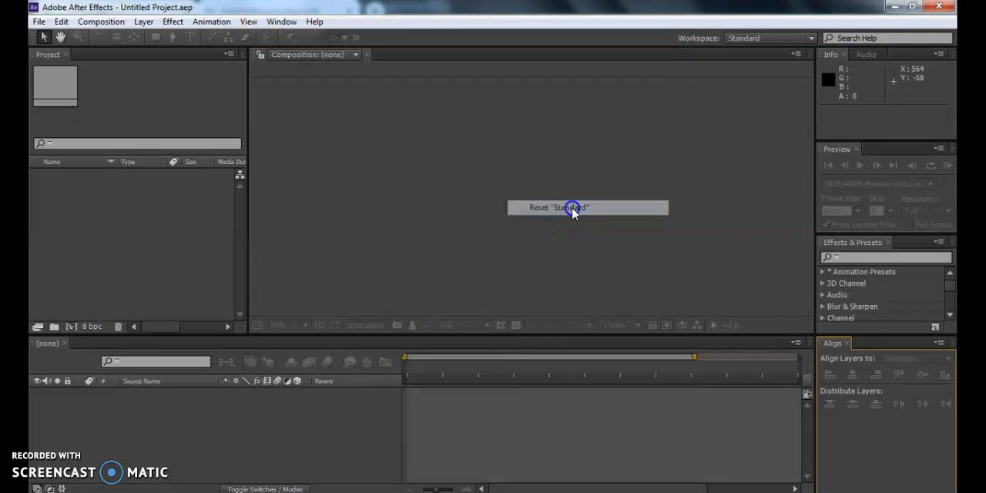
pyautogui.click(533, 272)
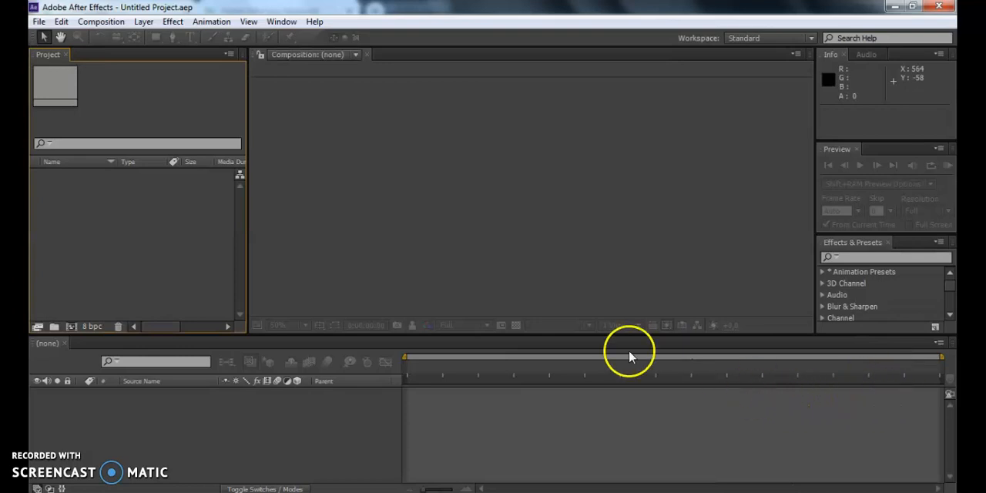
pyautogui.click(497, 154)
pyautogui.click(153, 100)
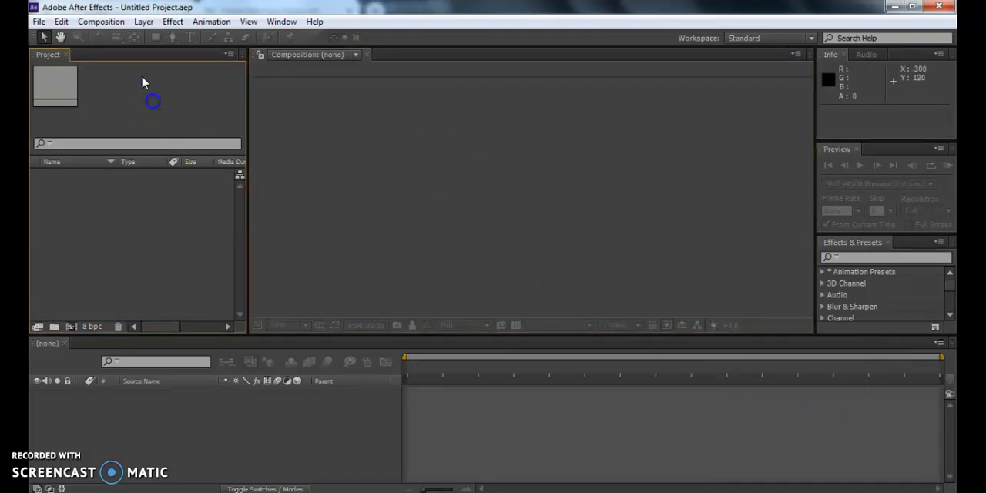
# Start a new composition and name it Komposisi.
pyautogui.click(146, 23)
pyautogui.moveTo(168, 27)
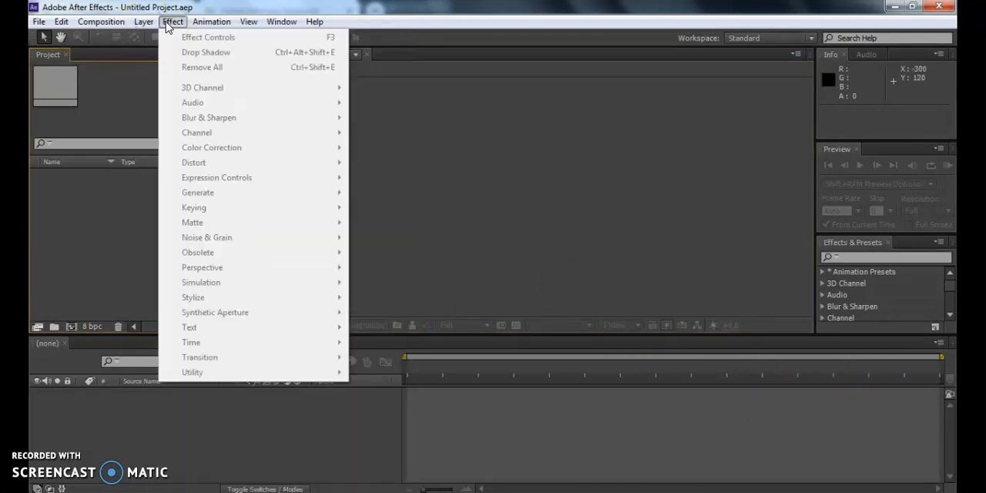
pyautogui.moveTo(100, 21)
pyautogui.click(121, 43)
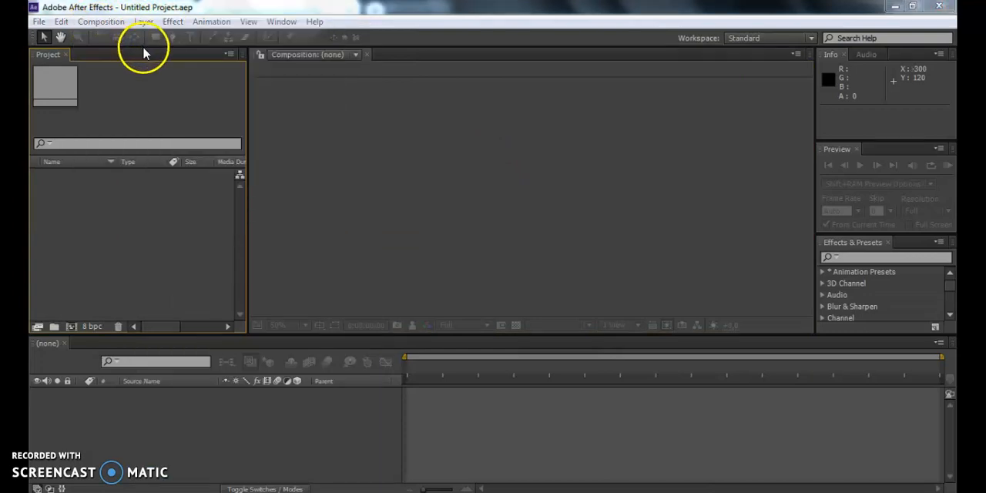
pyautogui.moveTo(396, 121); pyautogui.dragTo(463, 91)
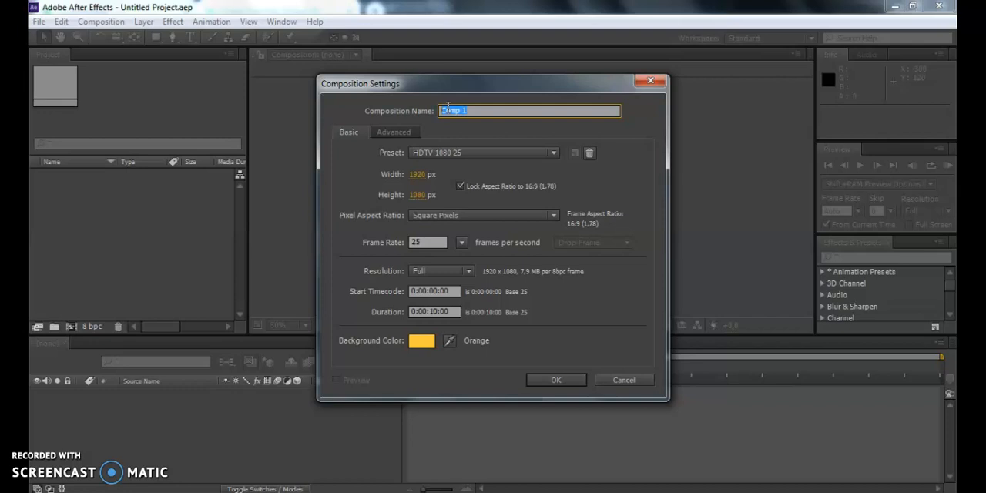
pyautogui.write('Kom')
# Choose the HDTV 1080 25 preset for the composition and review the resolution options, using Full.
pyautogui.click(489, 152)
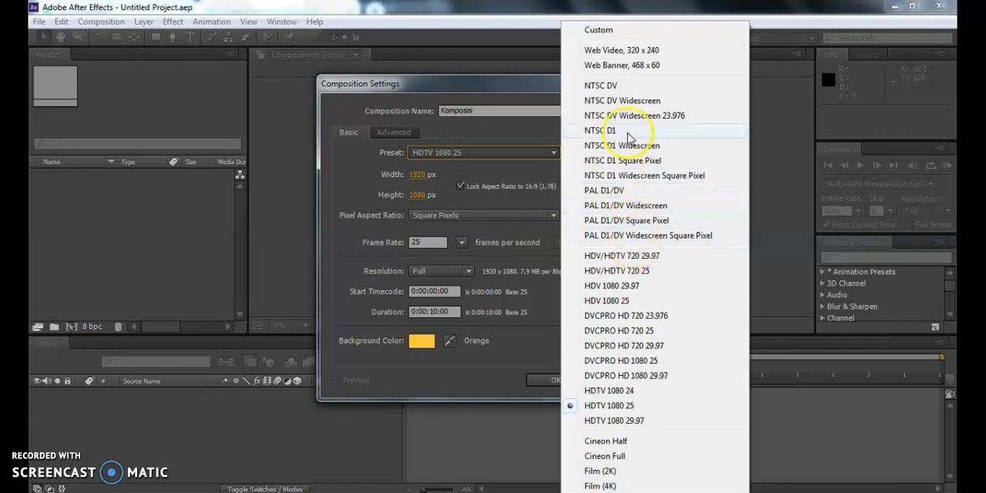
pyautogui.click(645, 406)
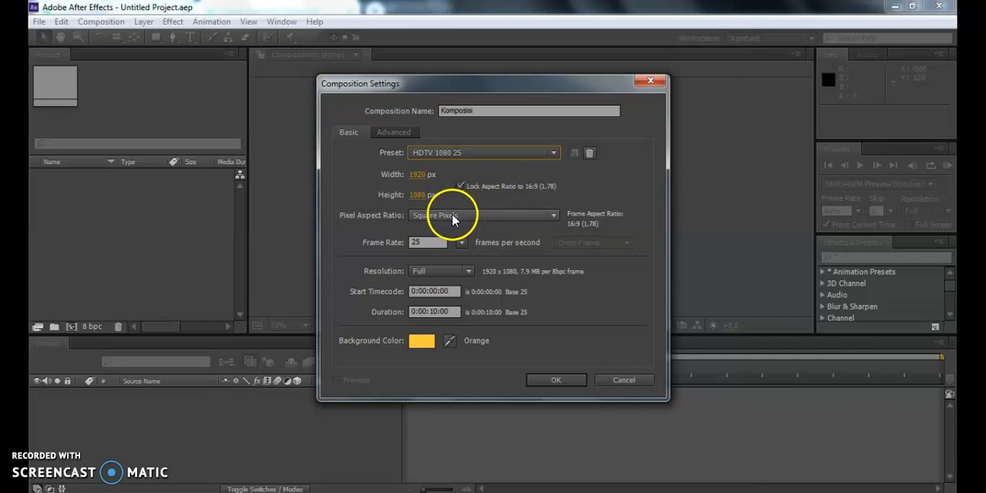
pyautogui.click(469, 272)
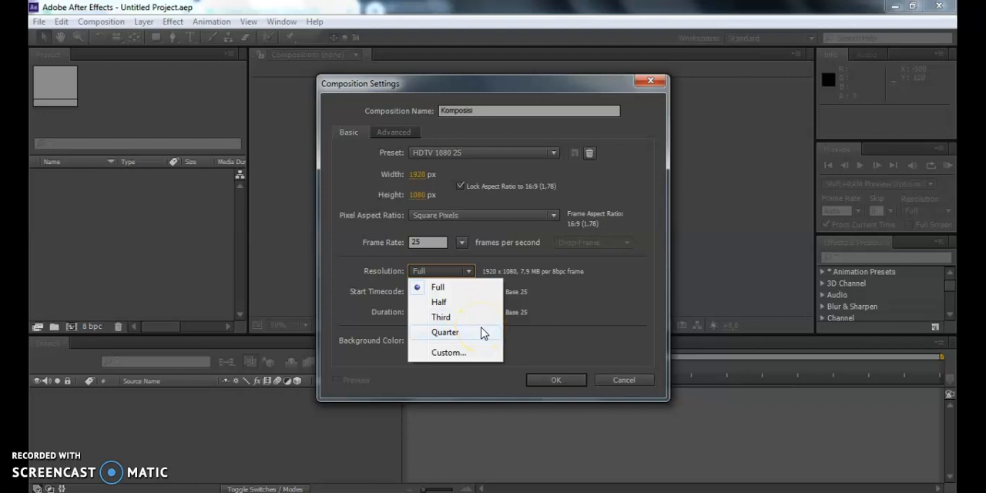
pyautogui.click(470, 272)
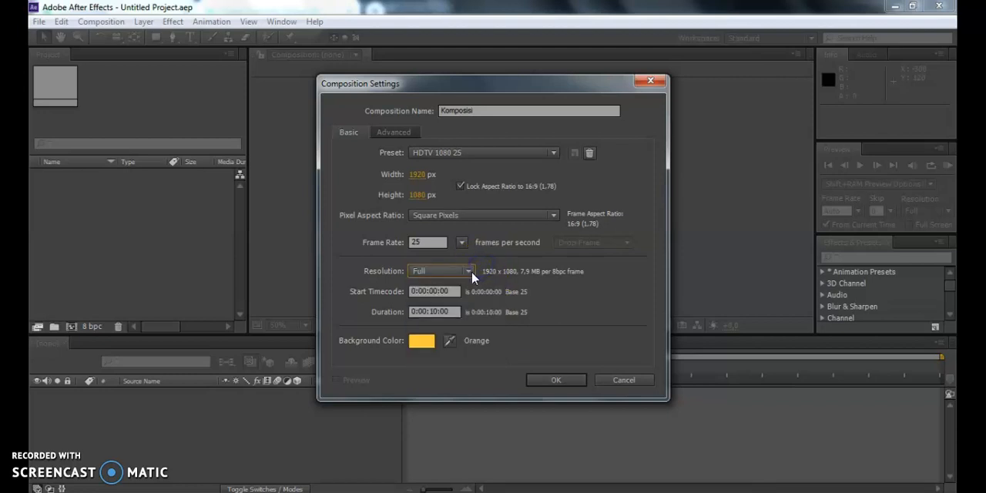
pyautogui.click(470, 271)
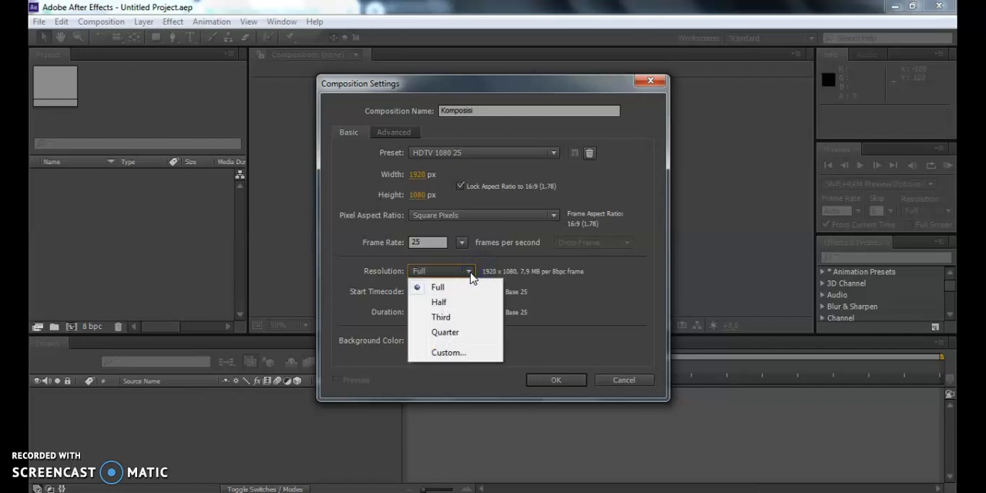
pyautogui.click(470, 272)
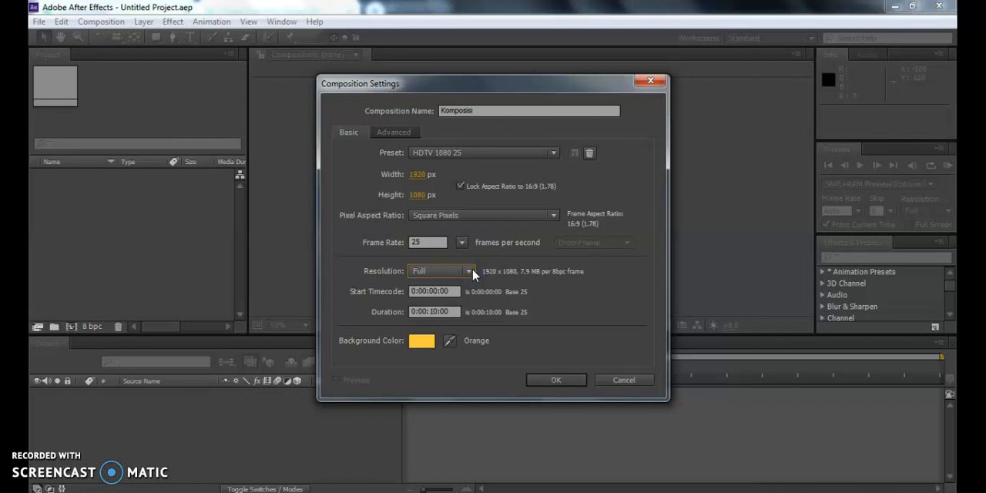
# Set the composition's duration to 0:00:08:00.
pyautogui.click(436, 312)
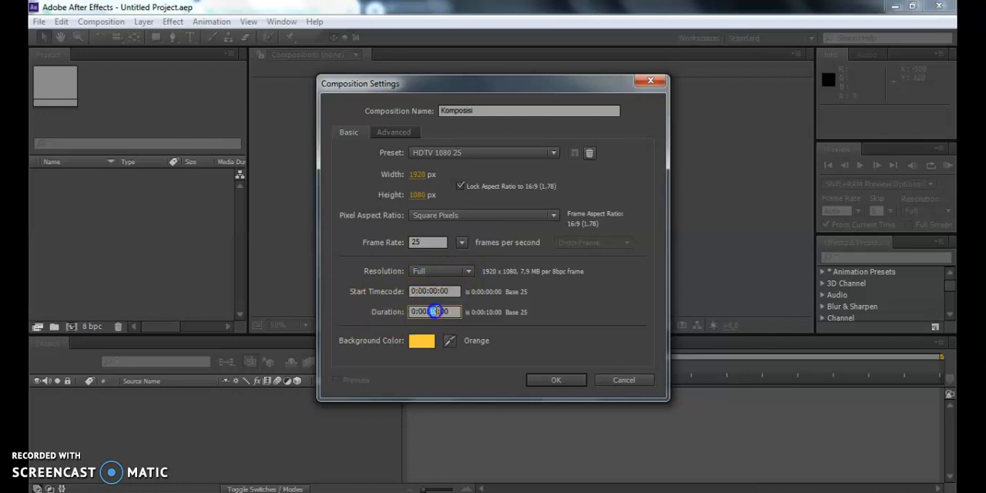
pyautogui.doubleClick(435, 312)
pyautogui.click(451, 311)
pyautogui.doubleClick(436, 311)
pyautogui.click(430, 311)
pyautogui.write('0')
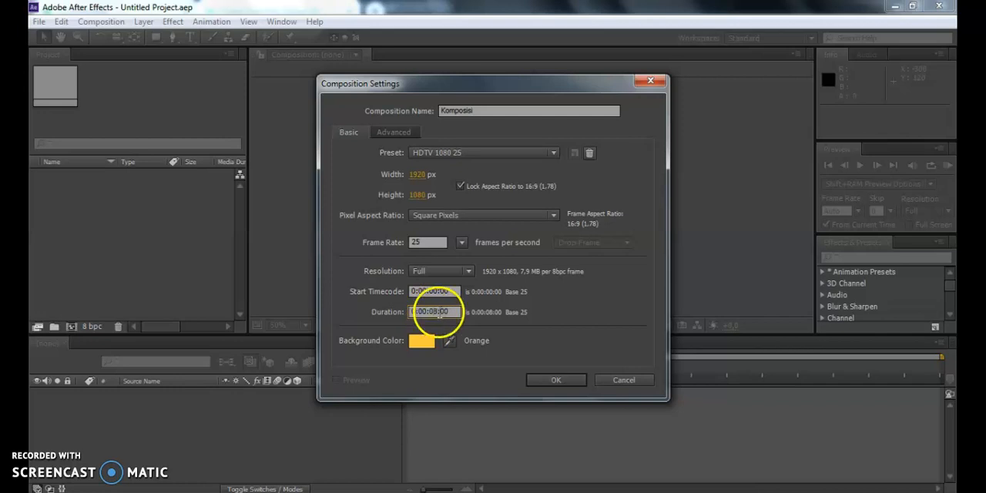
pyautogui.doubleClick(444, 311)
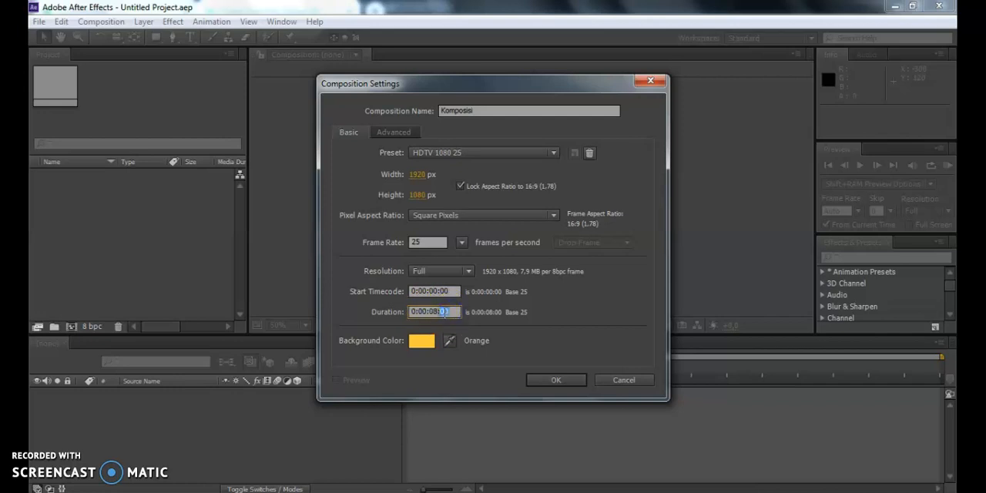
pyautogui.click(423, 309)
pyautogui.moveTo(410, 311); pyautogui.dragTo(449, 312)
# Change the background color to green 3CFF41 and create the composition.
pyautogui.click(422, 341)
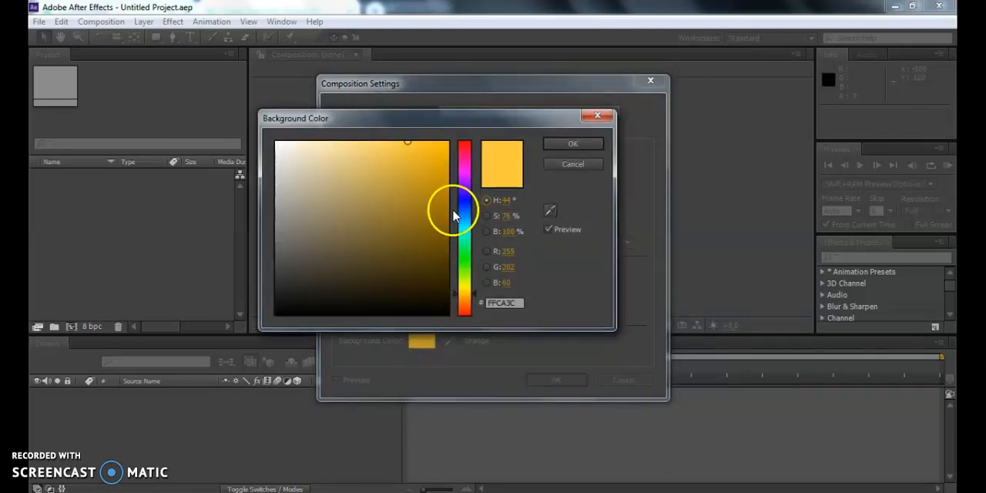
pyautogui.moveTo(469, 268)
pyautogui.mouseDown()
pyautogui.moveTo(481, 185)
pyautogui.moveTo(479, 256)
pyautogui.mouseUp()
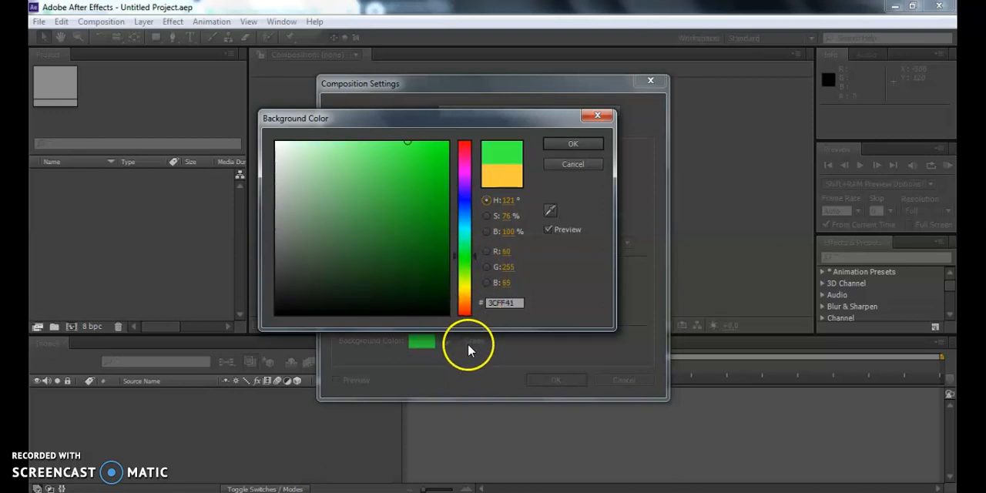
pyautogui.click(568, 146)
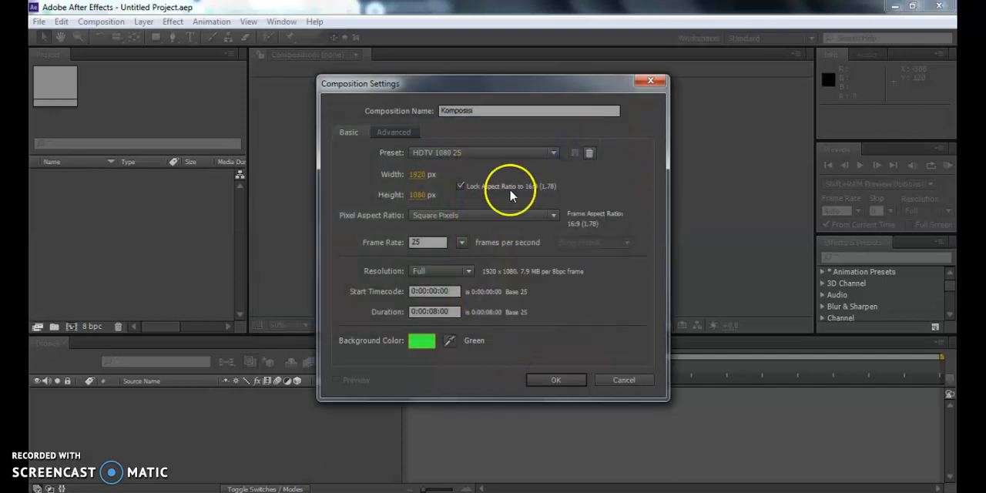
pyautogui.click(551, 378)
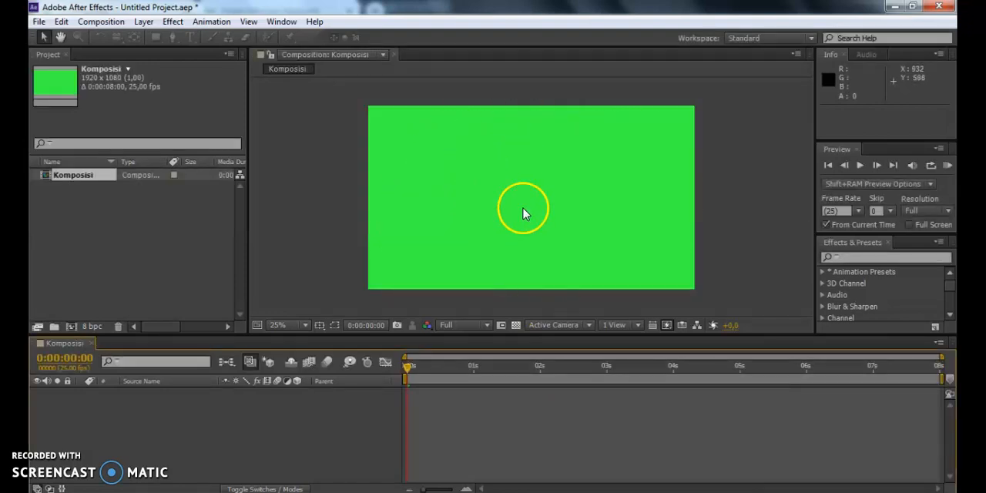
# Examine the Komposisi item in the project, its preview in the composition viewer, and the empty layer area of the timeline.
pyautogui.click(95, 215)
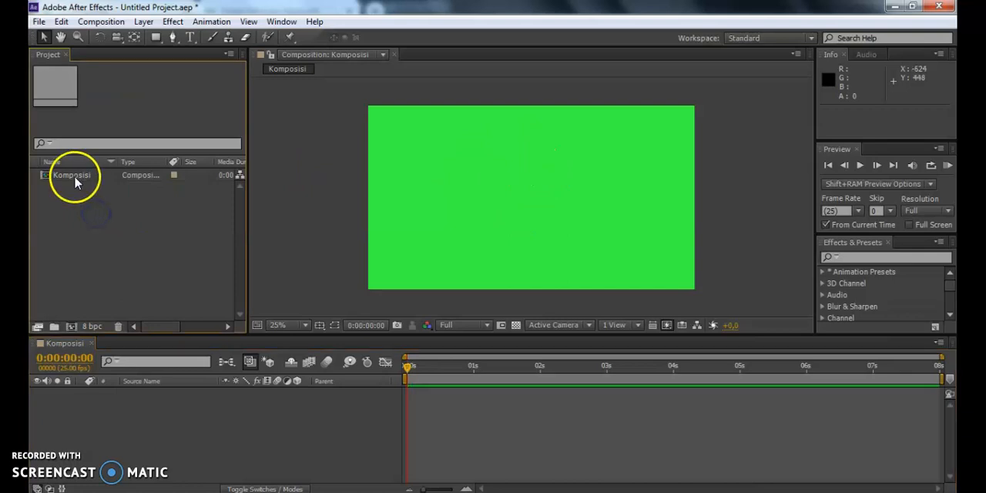
pyautogui.click(74, 176)
pyautogui.click(39, 176)
pyautogui.click(71, 175)
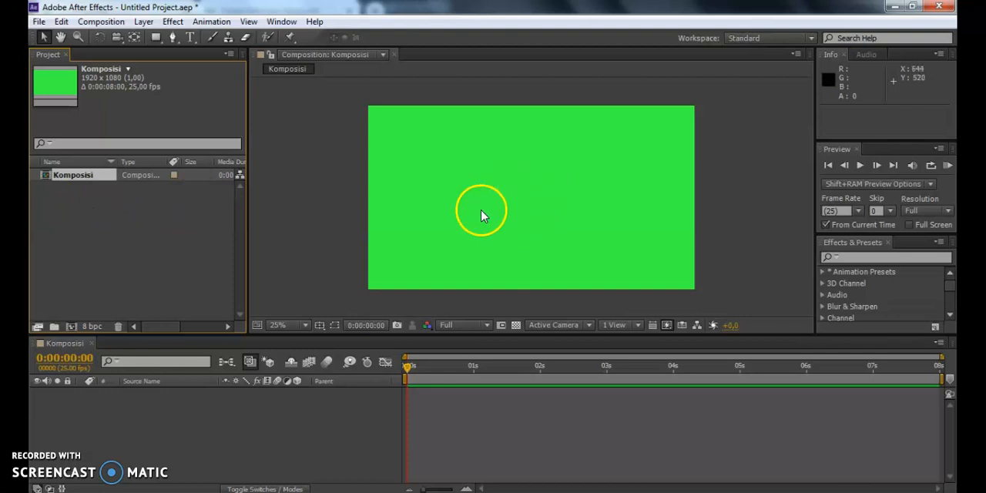
pyautogui.click(493, 168)
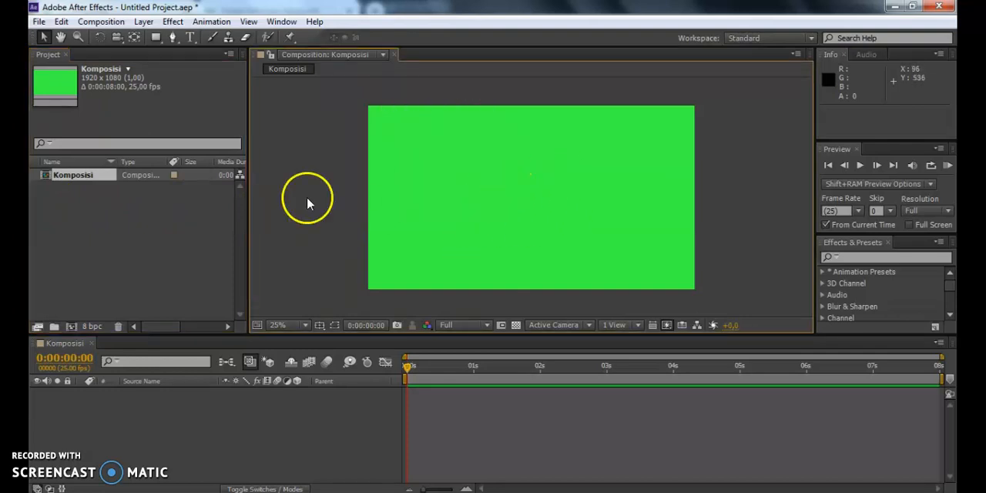
pyautogui.click(101, 198)
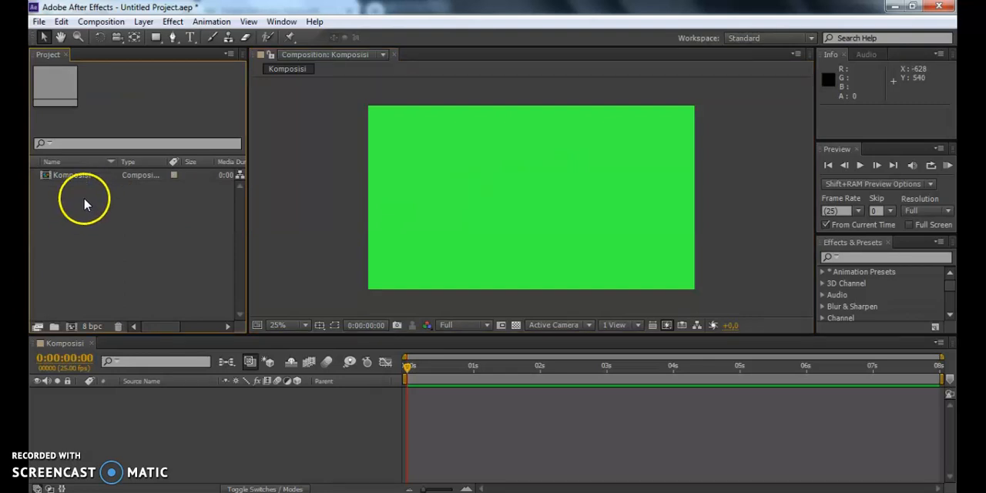
pyautogui.click(524, 170)
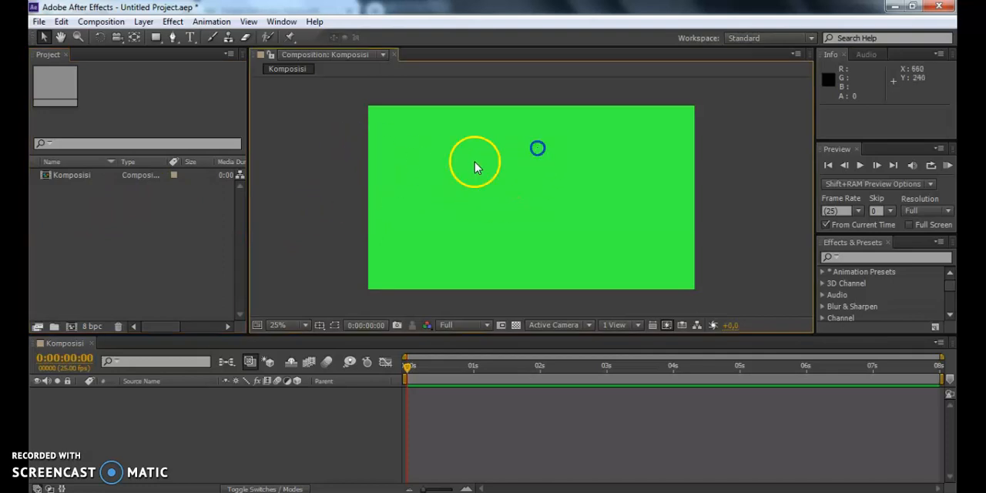
pyautogui.click(168, 398)
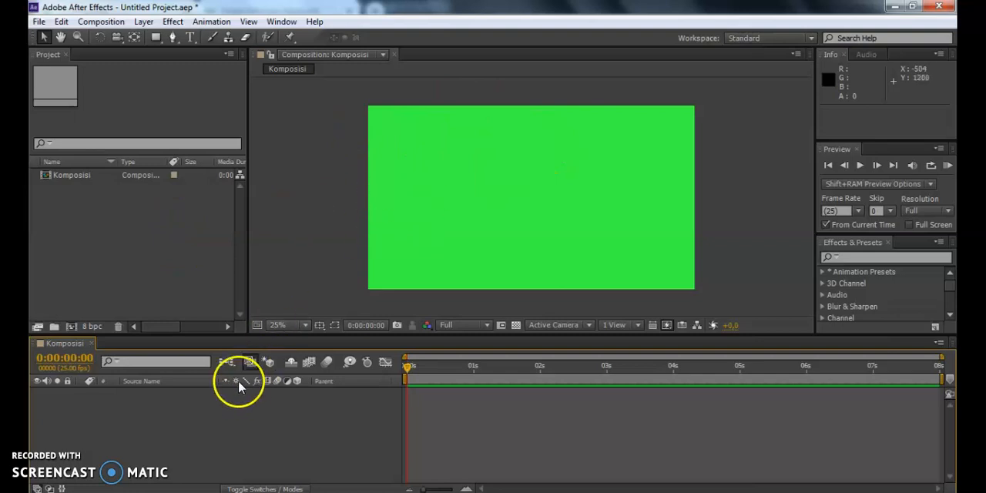
pyautogui.click(155, 401)
pyautogui.moveTo(132, 395); pyautogui.dragTo(250, 450)
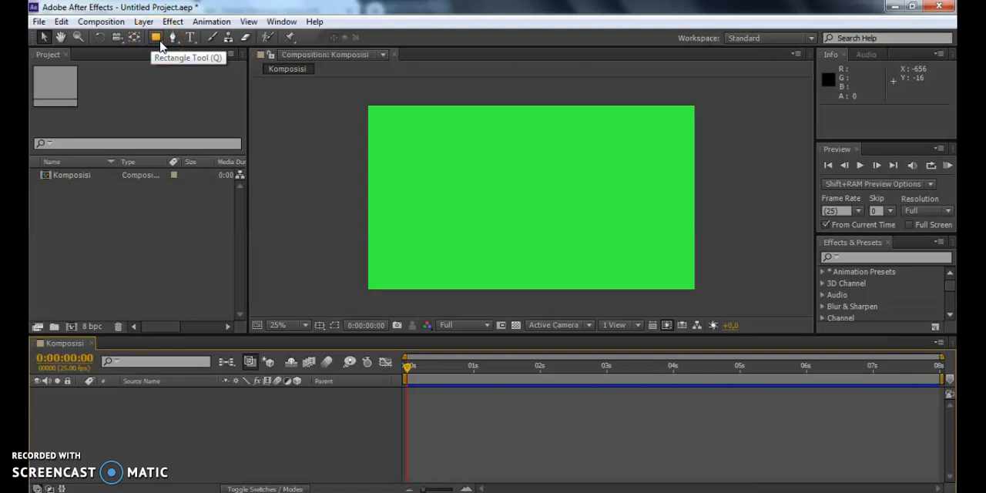
# Review the shape and Pen tool variants and activate the Type tool.
pyautogui.moveTo(161, 38); pyautogui.dragTo(251, 75)
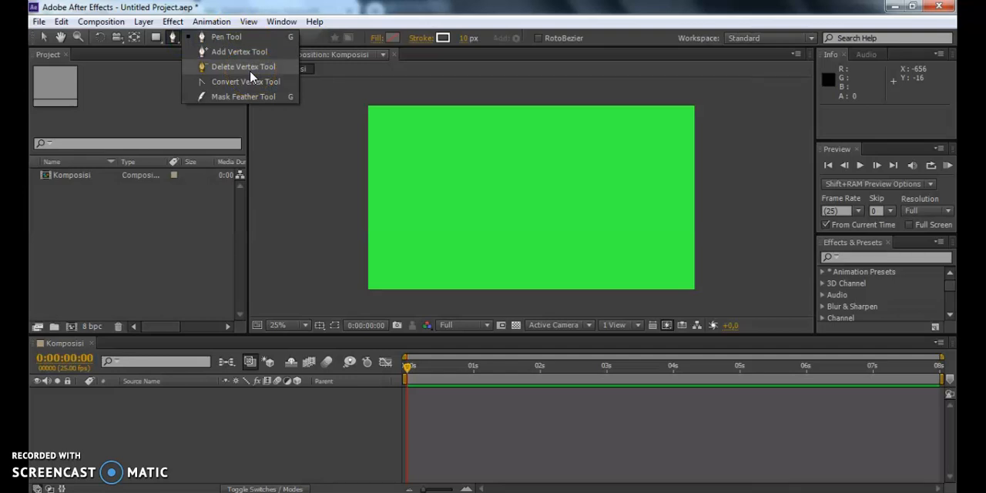
pyautogui.moveTo(250, 69); pyautogui.dragTo(175, 42)
pyautogui.click(192, 41)
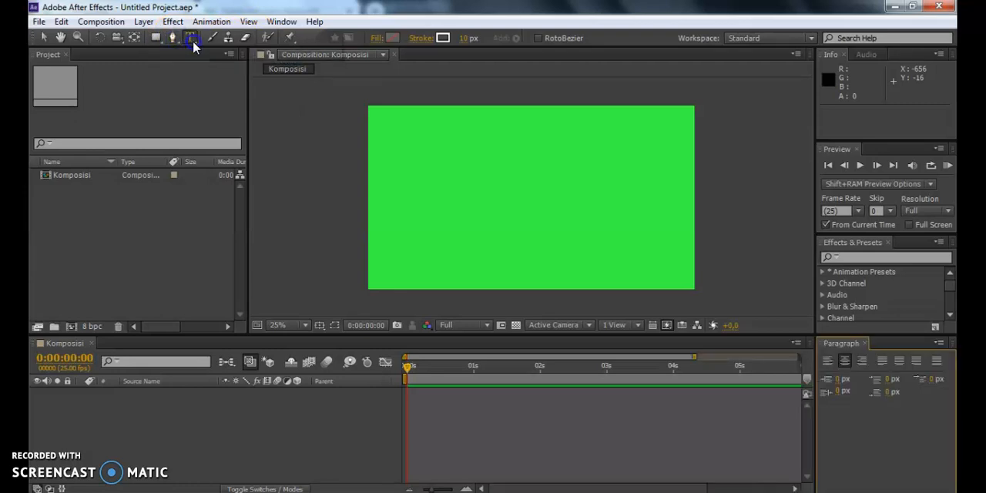
pyautogui.moveTo(193, 46)
pyautogui.mouseDown()
pyautogui.moveTo(176, 29)
pyautogui.moveTo(192, 37)
pyautogui.mouseUp()
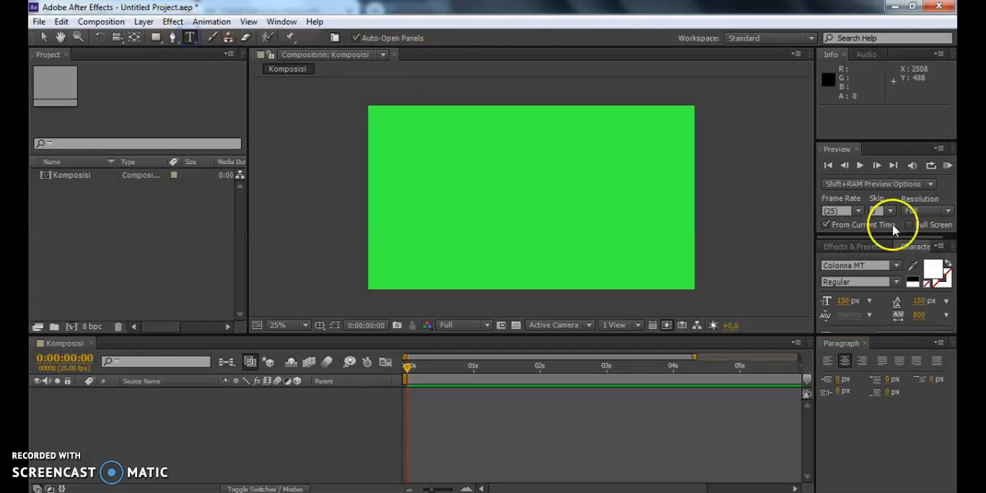
# Set the text font to Agency FB with the Regular style.
pyautogui.click(898, 266)
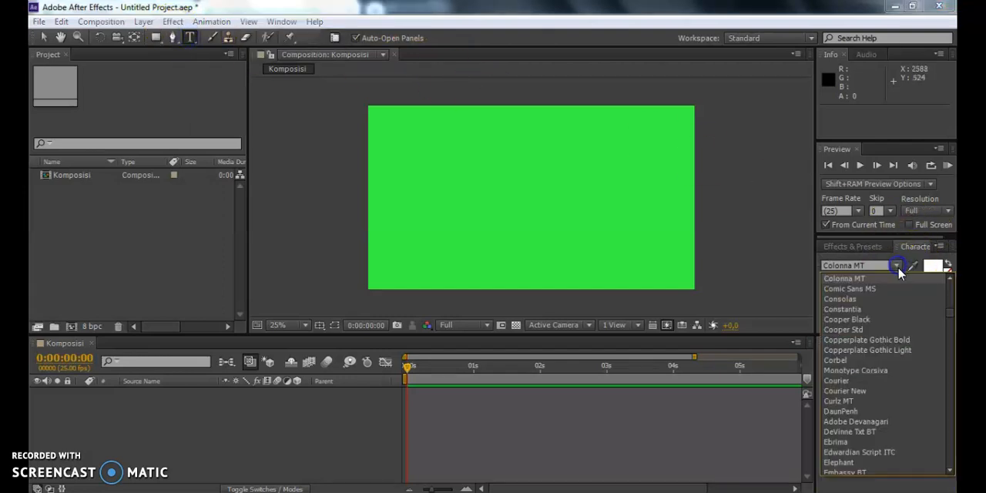
pyautogui.scroll(5, 876, 316)
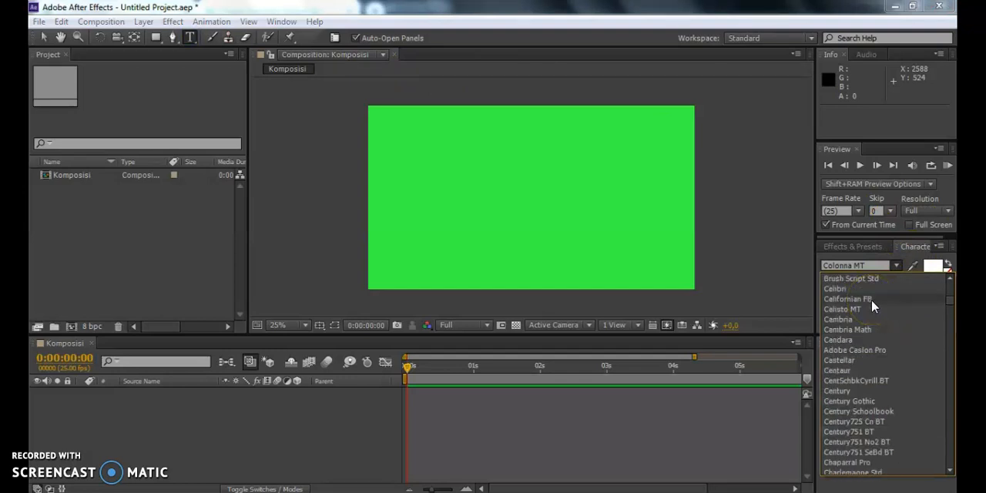
pyautogui.scroll(7, 873, 290)
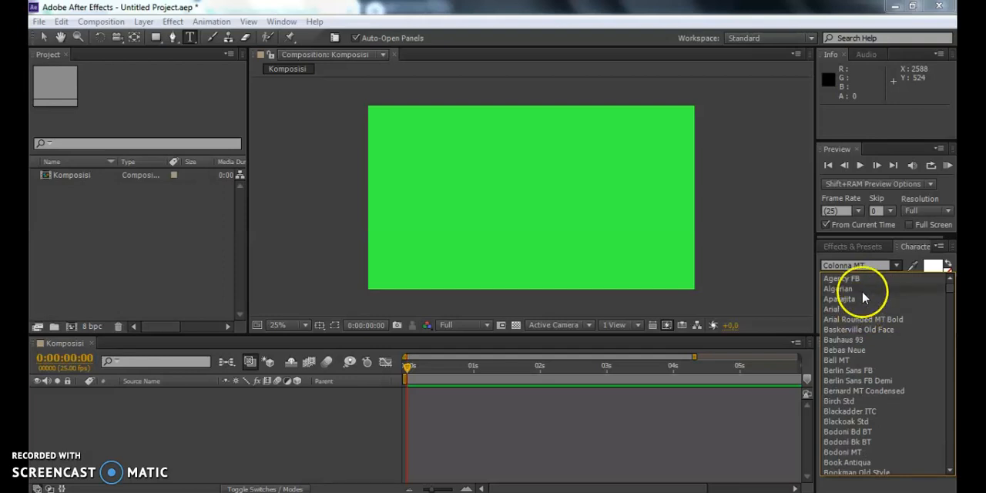
pyautogui.click(872, 278)
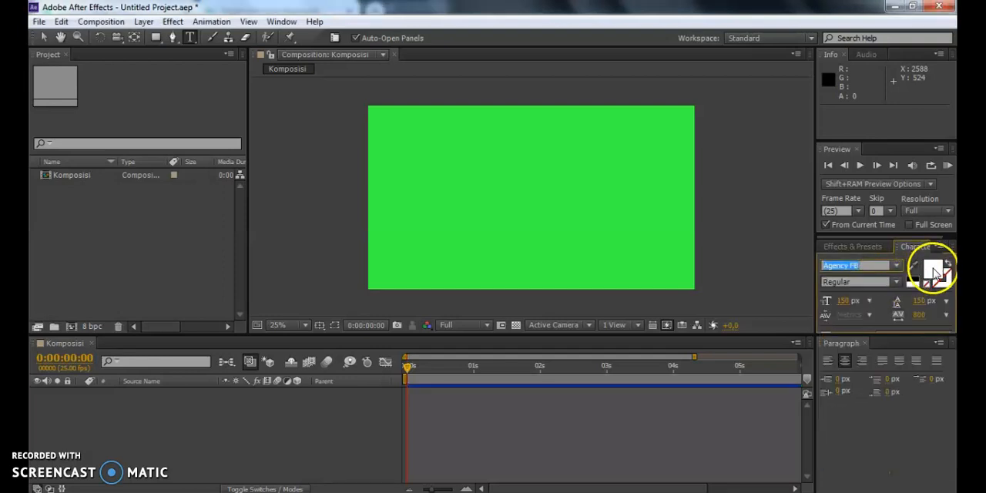
pyautogui.click(897, 283)
pyautogui.click(897, 283)
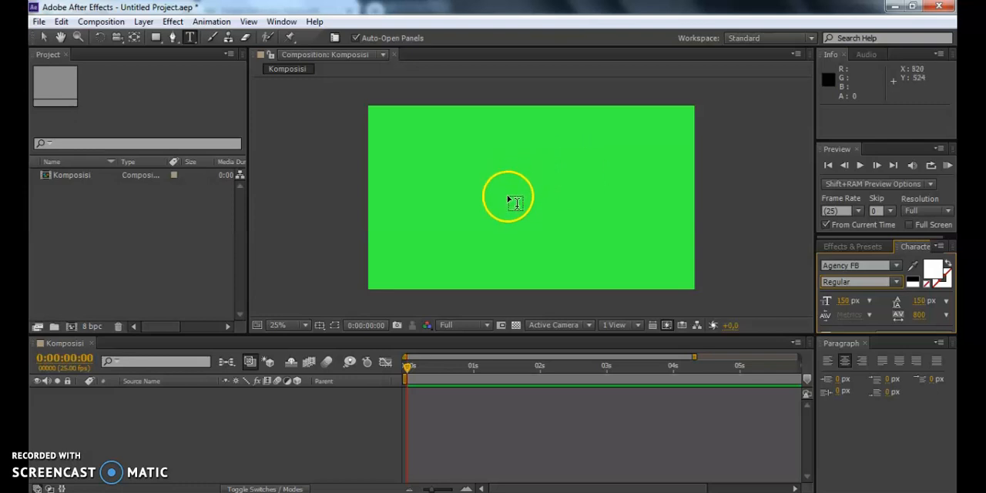
# Examine the audio levels and the Info display, and run a RAM preview of the composition.
pyautogui.click(868, 54)
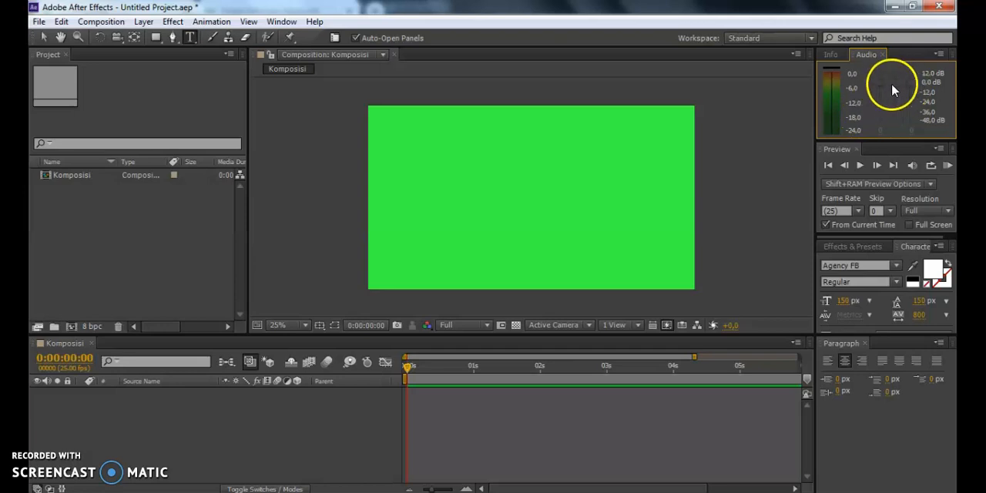
pyautogui.click(832, 55)
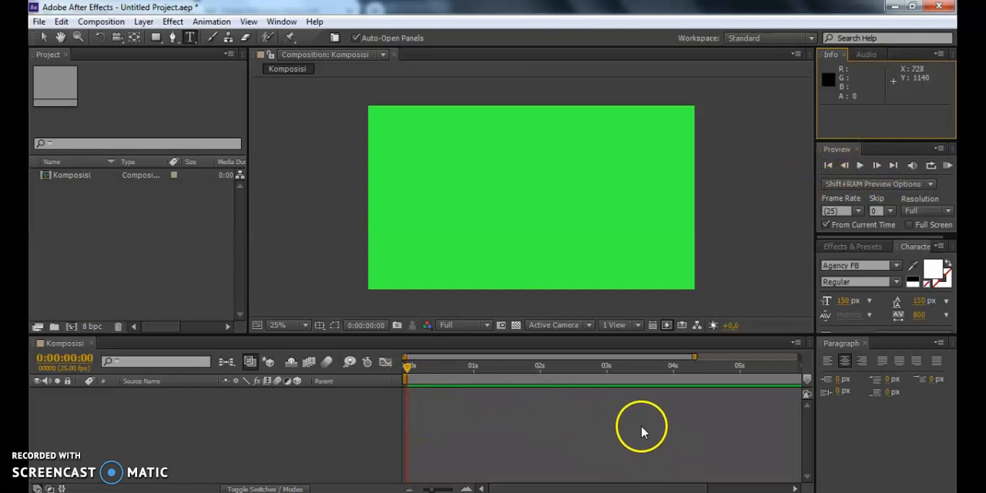
pyautogui.click(947, 170)
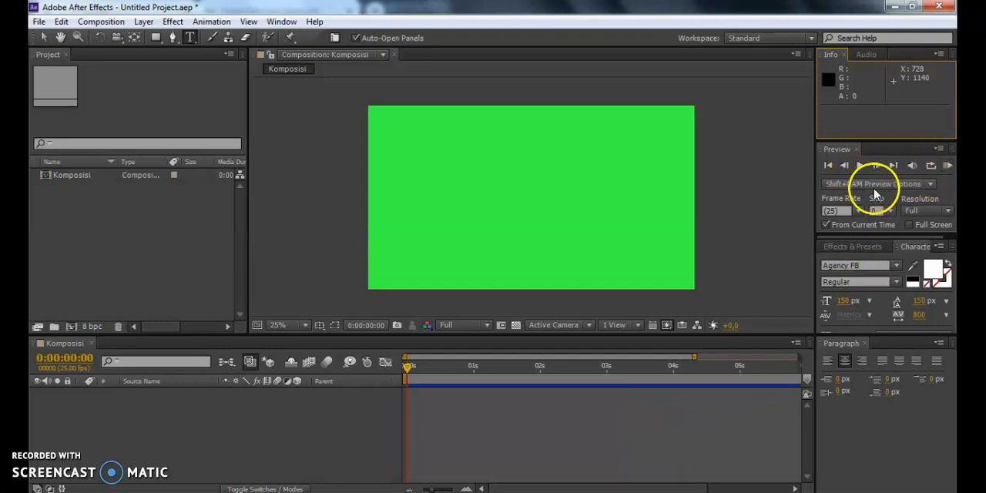
# Shrink the preview controls to give the area below more height, and display the Effects & Presets list there.
pyautogui.moveTo(879, 234); pyautogui.dragTo(880, 183)
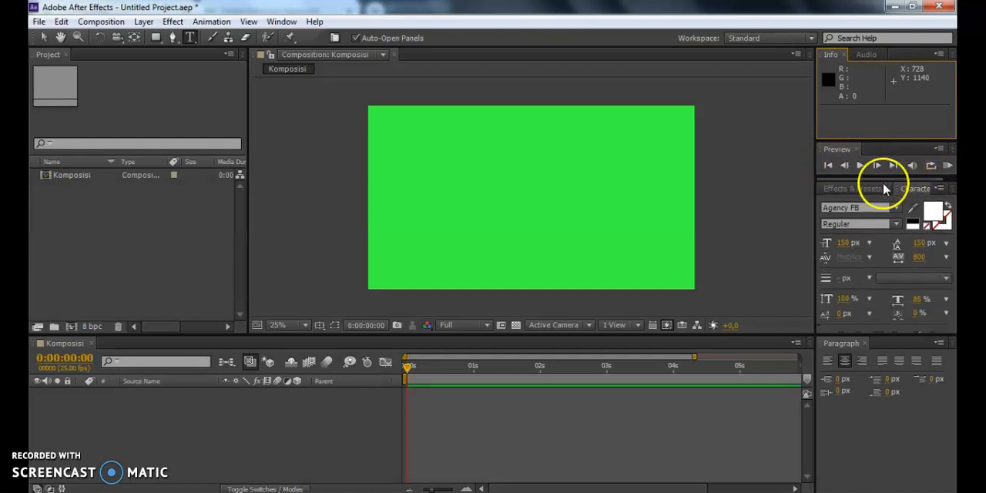
pyautogui.click(862, 191)
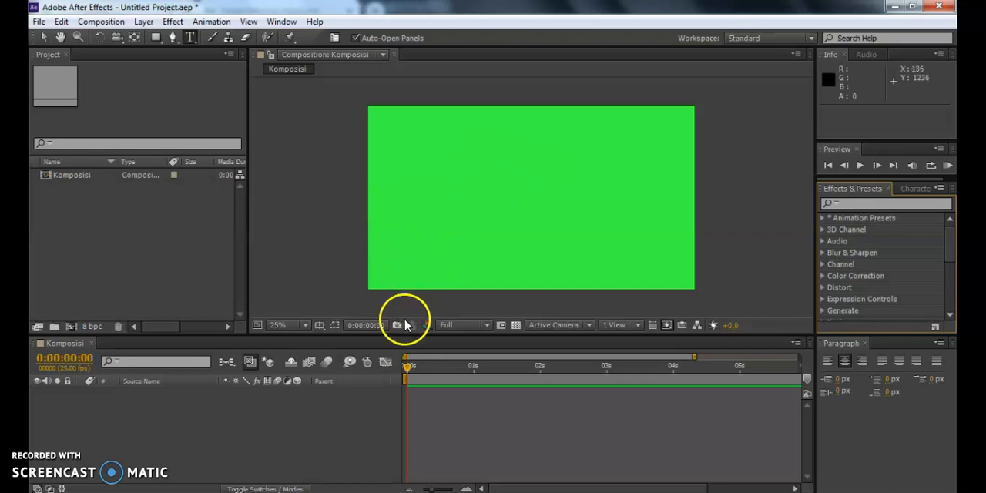
# Set the composition view magnification to Fit and resize the viewer's height to test how the preview scales.
pyautogui.click(306, 325)
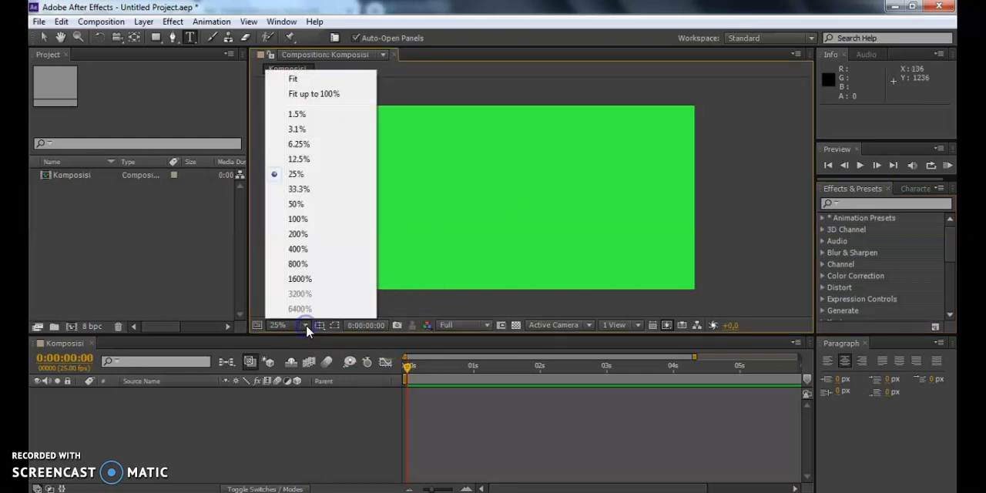
pyautogui.press('Escape')
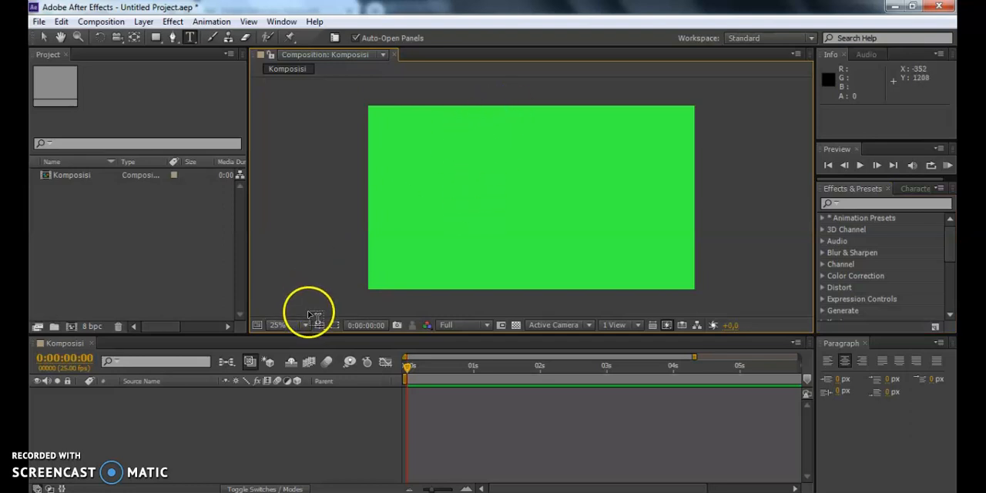
pyautogui.click(306, 326)
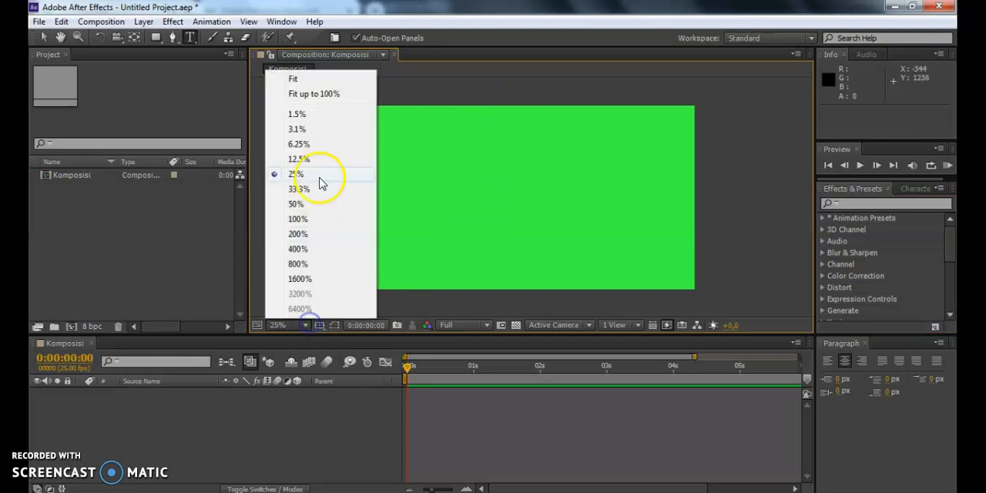
pyautogui.click(294, 79)
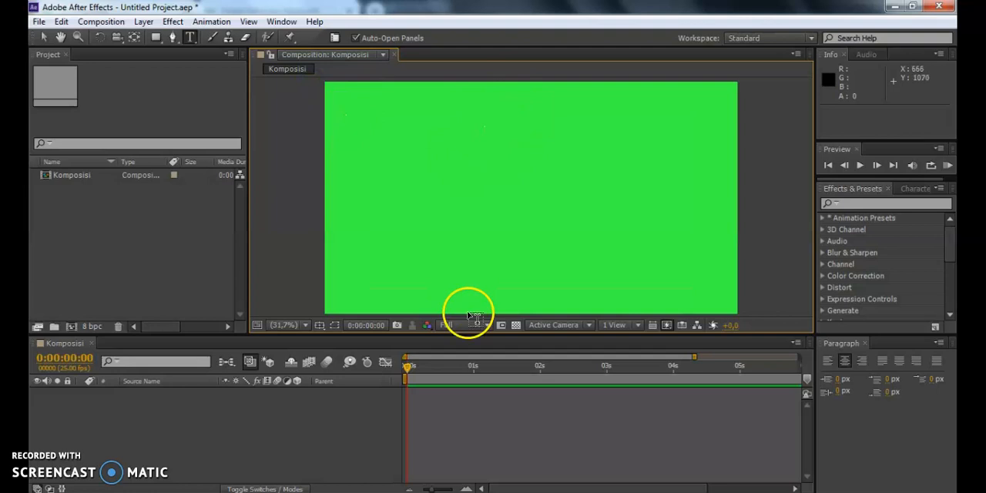
pyautogui.moveTo(476, 333); pyautogui.dragTo(481, 385)
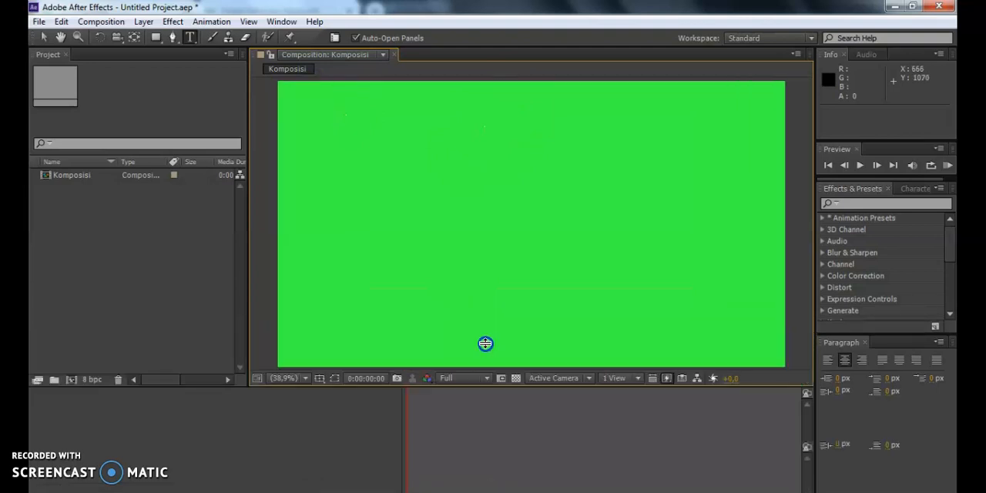
pyautogui.moveTo(492, 315); pyautogui.dragTo(497, 296)
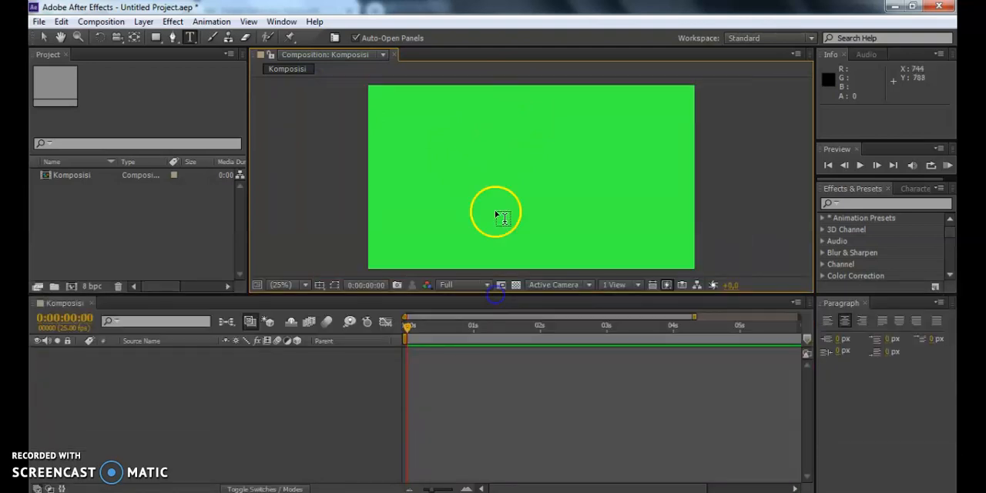
# Try Fit up to 100% magnification, return the composition view to a fixed 25%, and adjust the viewer's height.
pyautogui.click(299, 285)
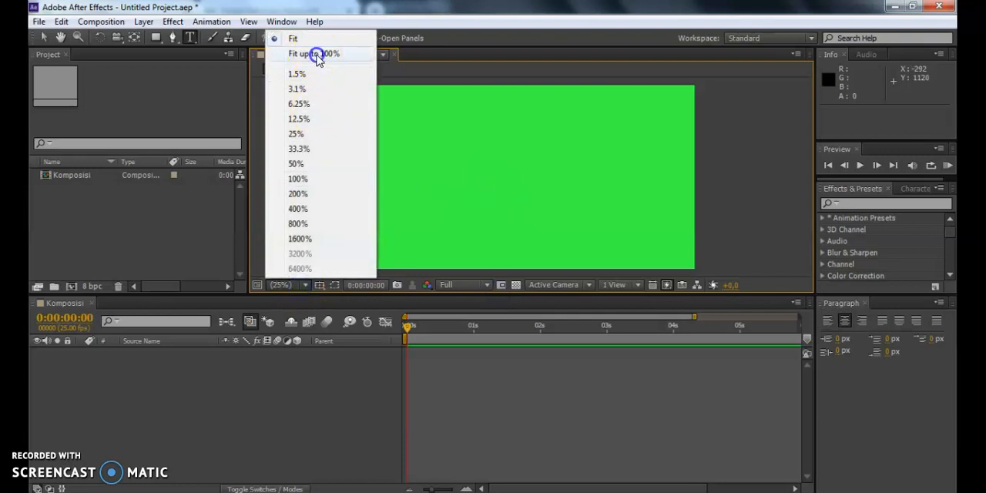
pyautogui.click(316, 51)
pyautogui.click(297, 286)
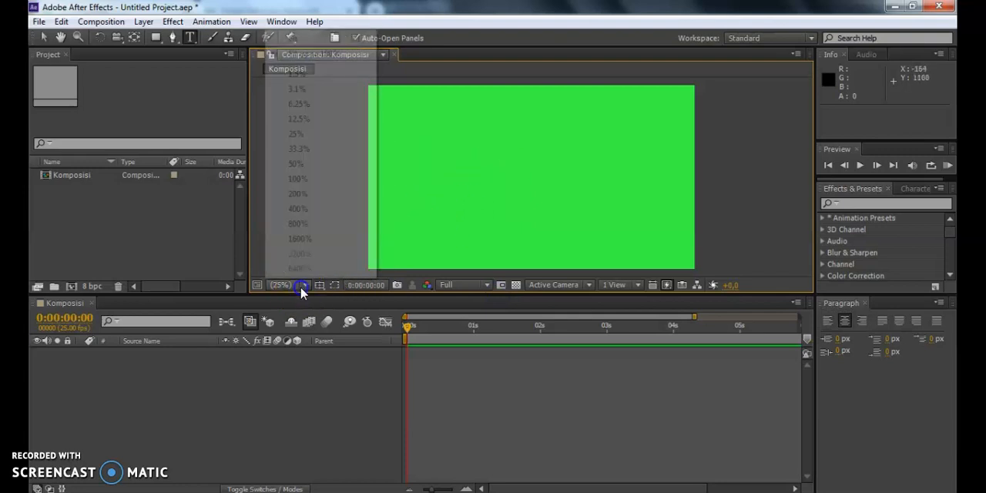
pyautogui.click(315, 135)
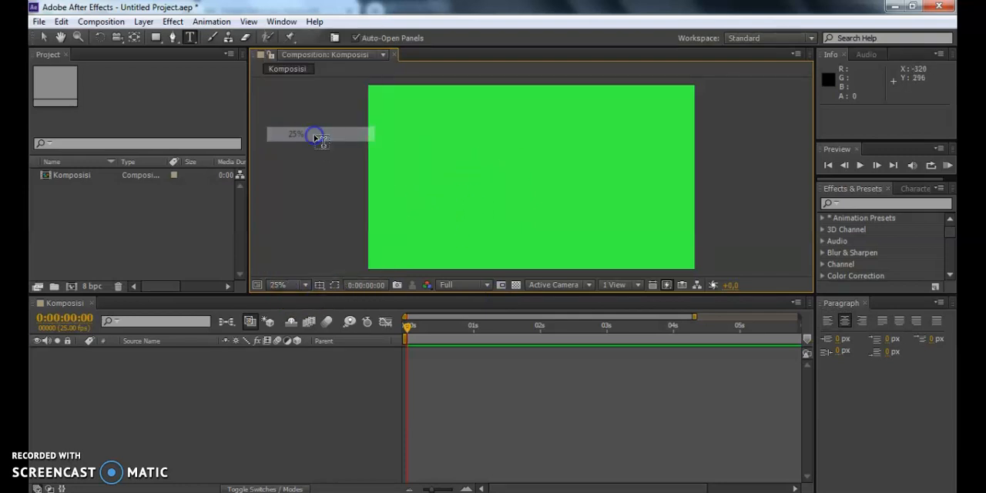
pyautogui.moveTo(334, 293); pyautogui.dragTo(503, 92)
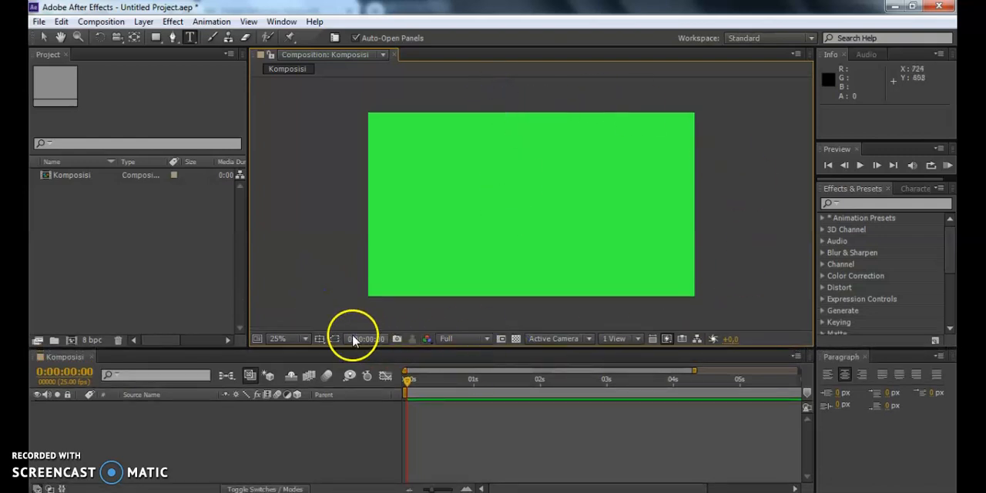
# Show the Title/Action Safe guides over the composition and set its preview resolution to Quarter.
pyautogui.click(319, 339)
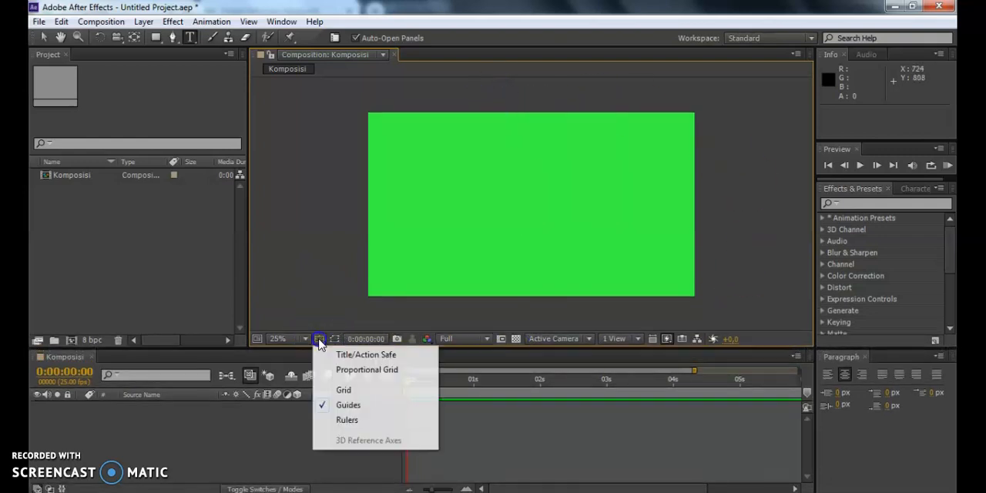
pyautogui.click(362, 356)
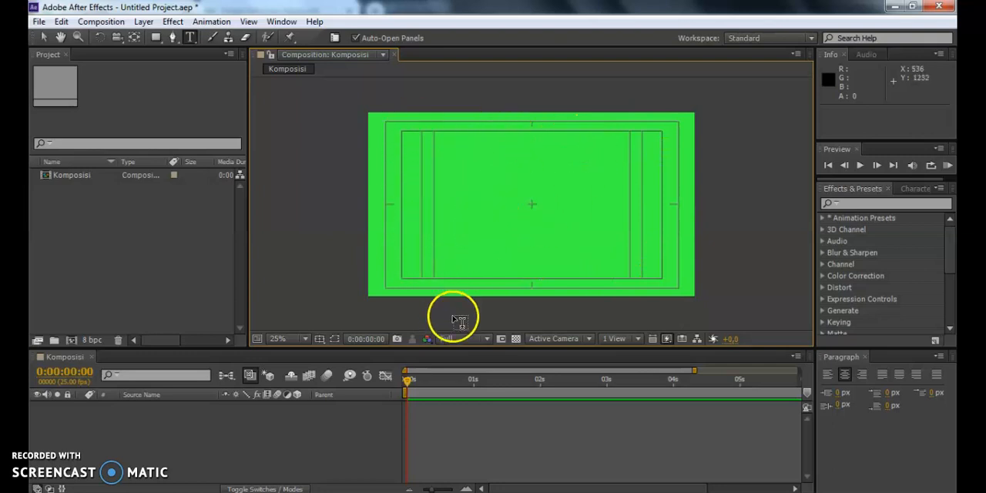
pyautogui.click(487, 340)
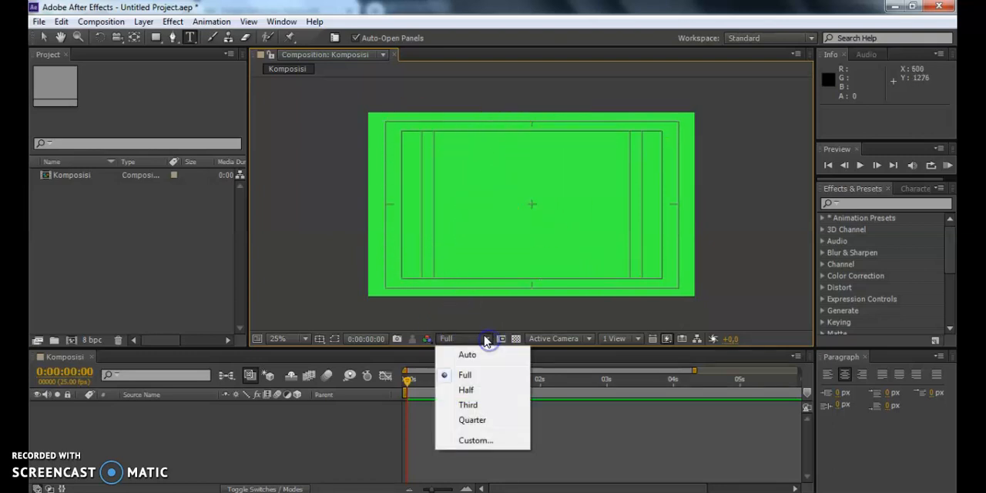
pyautogui.click(473, 421)
pyautogui.moveTo(440, 347); pyautogui.dragTo(442, 332)
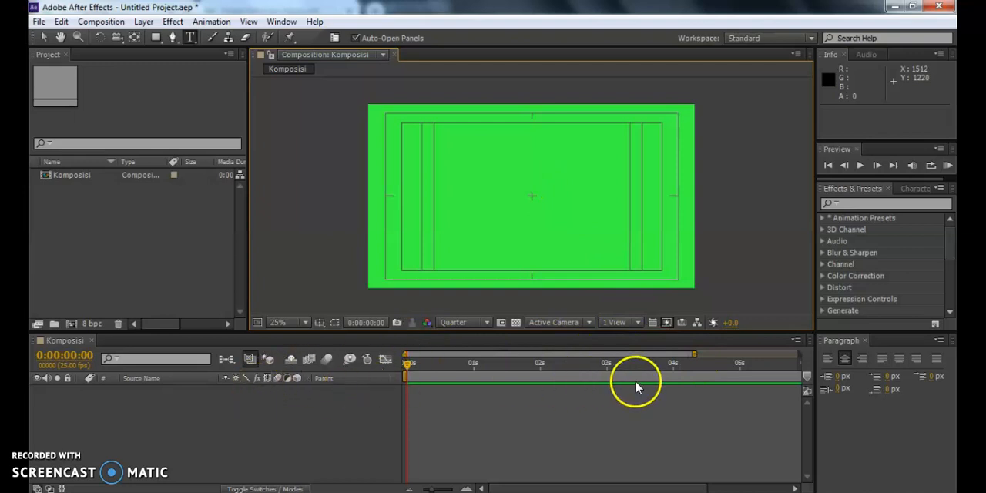
# Shorten the visible time range of the Komposisi timeline so that it ends at about 0:00:02:05.
pyautogui.moveTo(696, 353); pyautogui.dragTo(609, 351)
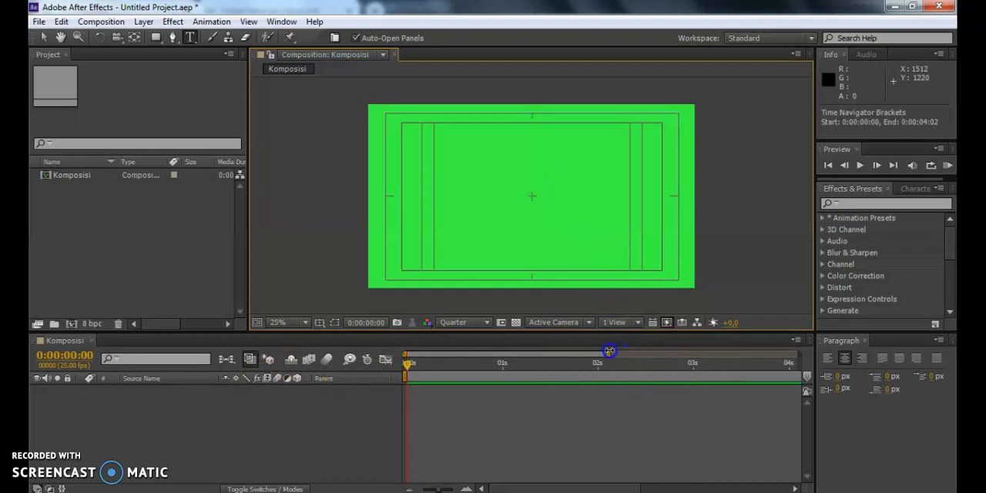
pyautogui.moveTo(531, 351)
pyautogui.mouseDown()
pyautogui.moveTo(385, 352)
pyautogui.moveTo(442, 373)
pyautogui.moveTo(455, 352)
pyautogui.moveTo(820, 347)
pyautogui.moveTo(600, 348)
pyautogui.moveTo(519, 359)
pyautogui.mouseUp()
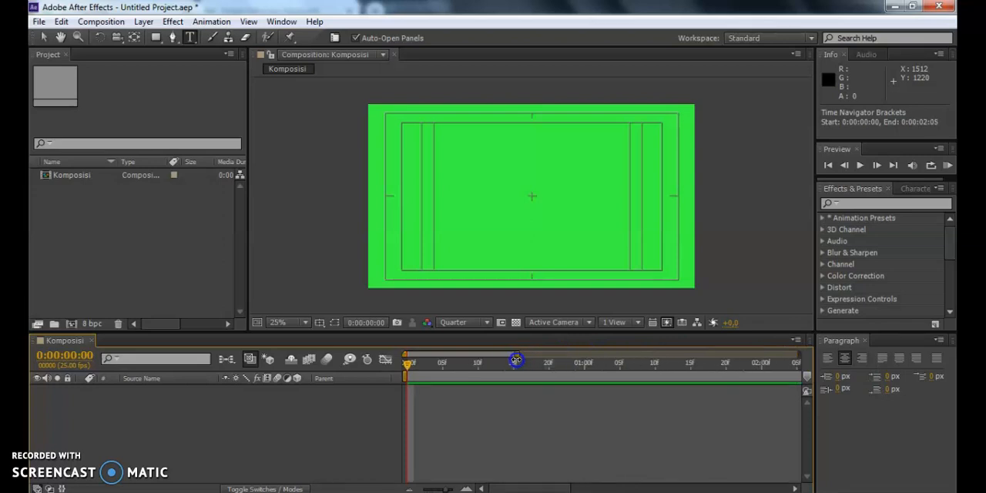